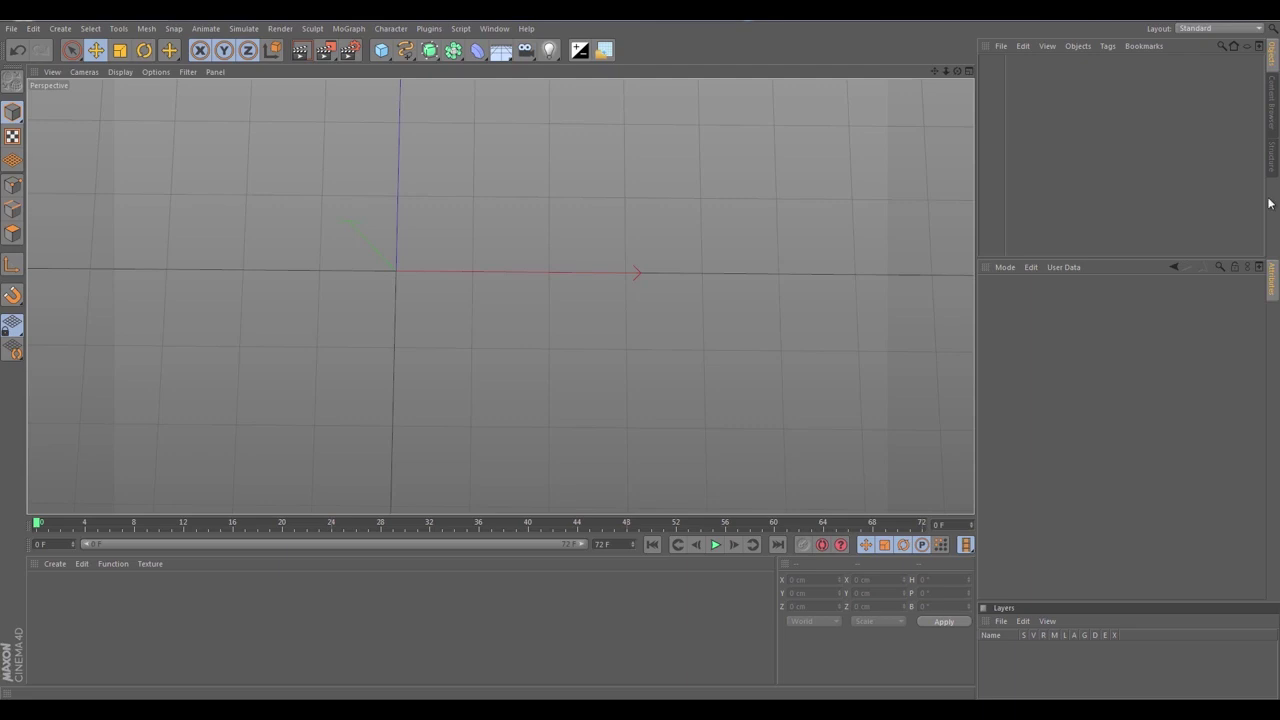
Open the Image2Plane 2.0 plugin and position its window over the viewport
click(606, 52)
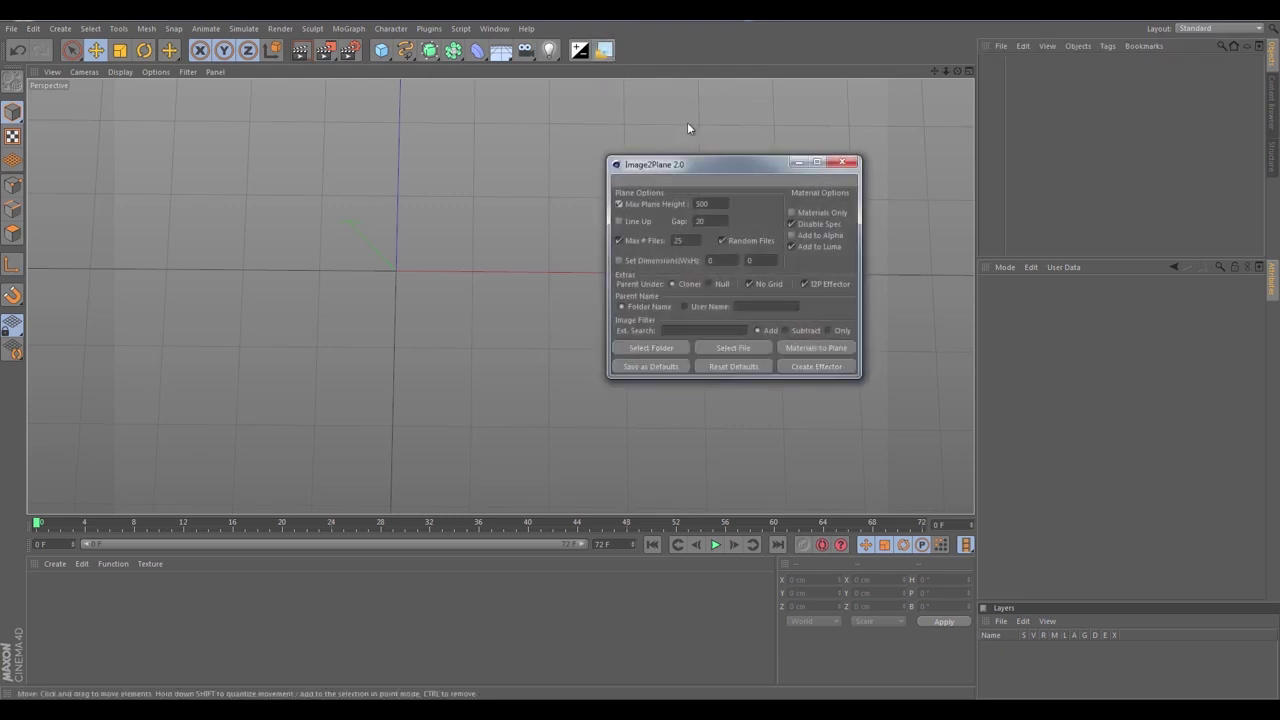
drag(732, 167, 660, 169)
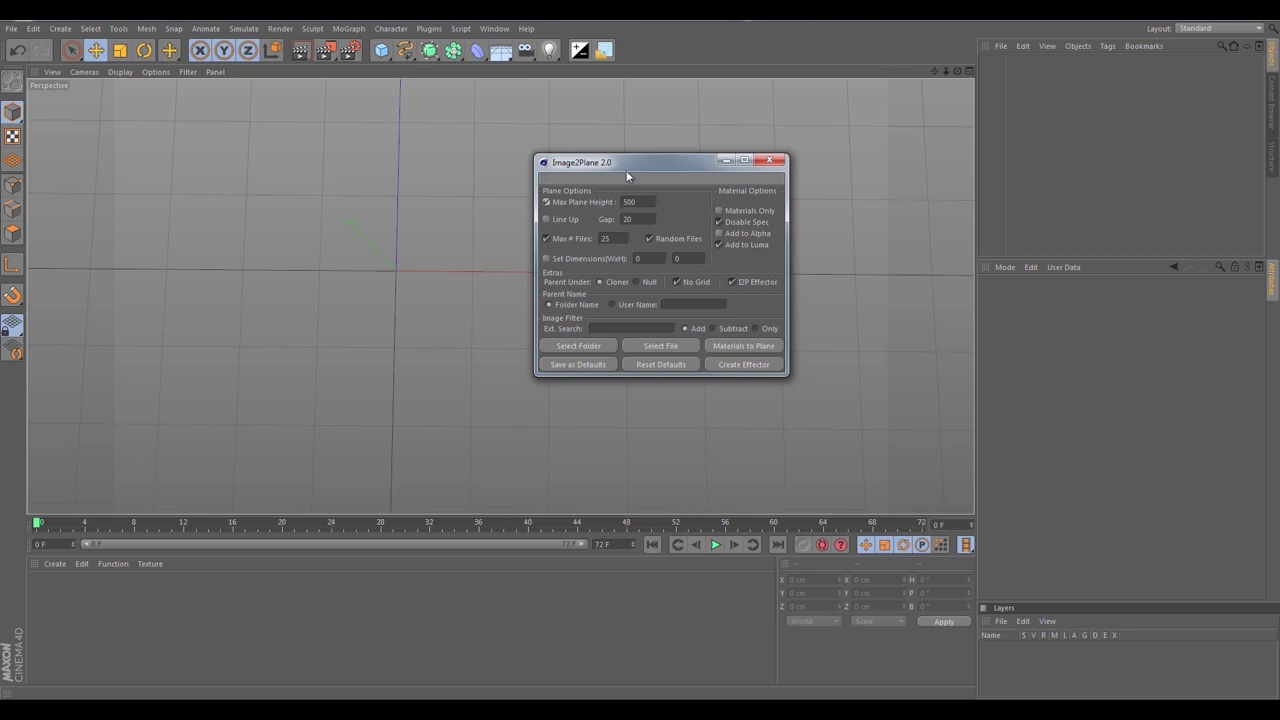
drag(662, 164, 703, 146)
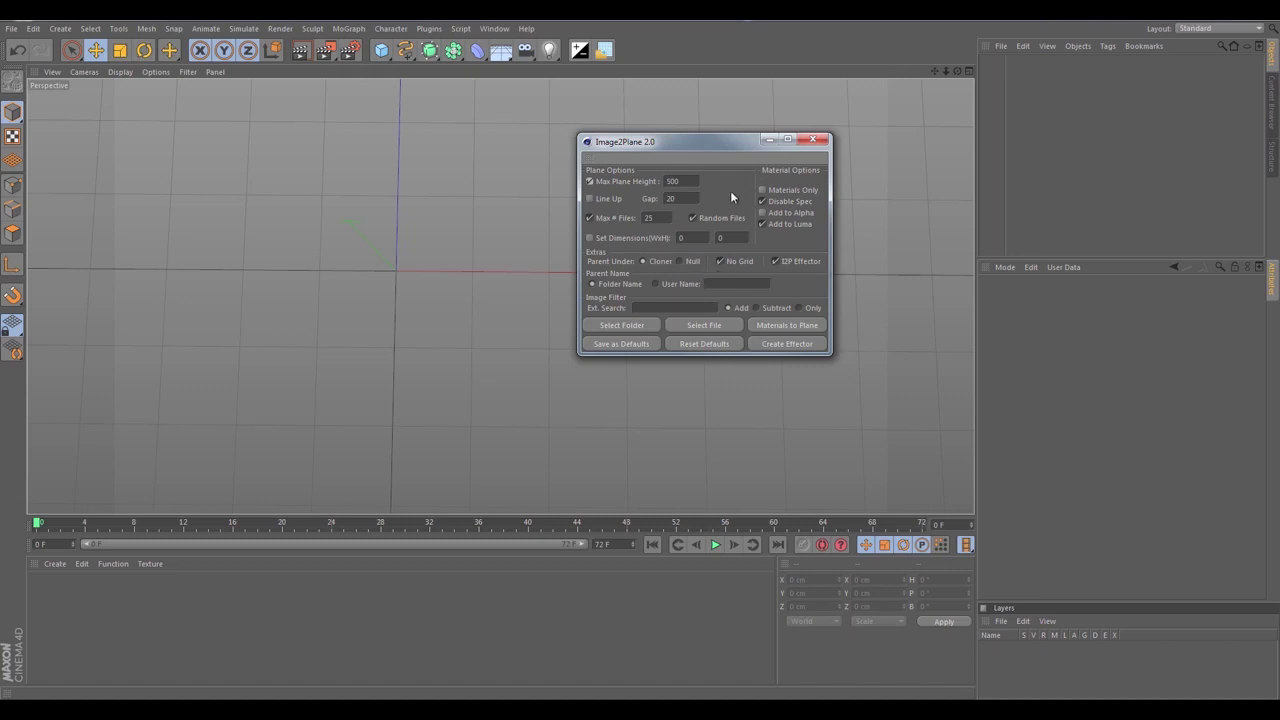
drag(714, 148, 745, 127)
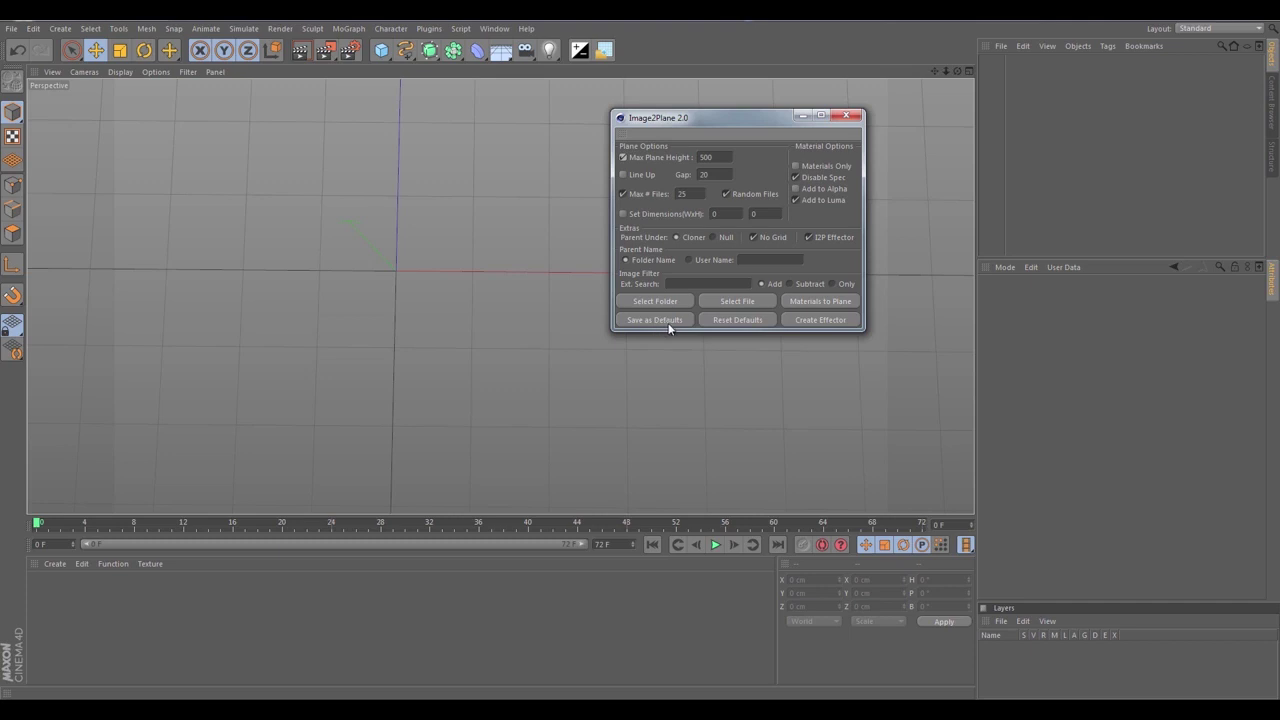
Reset the Image2Plane options to their defaults
click(720, 174)
drag(718, 157, 664, 204)
key(Tab)
key(Tab)
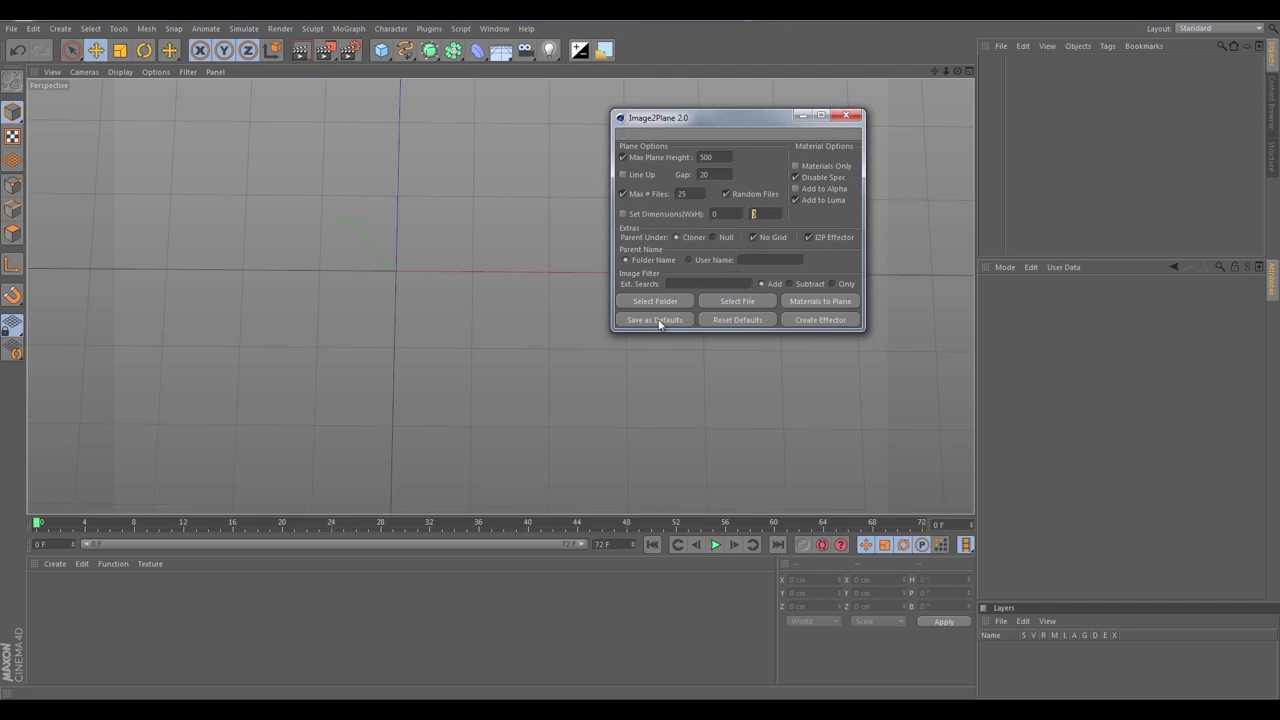
click(741, 321)
Add a Plane primitive to the scene and frame it beside the plugin window
click(381, 50)
click(500, 98)
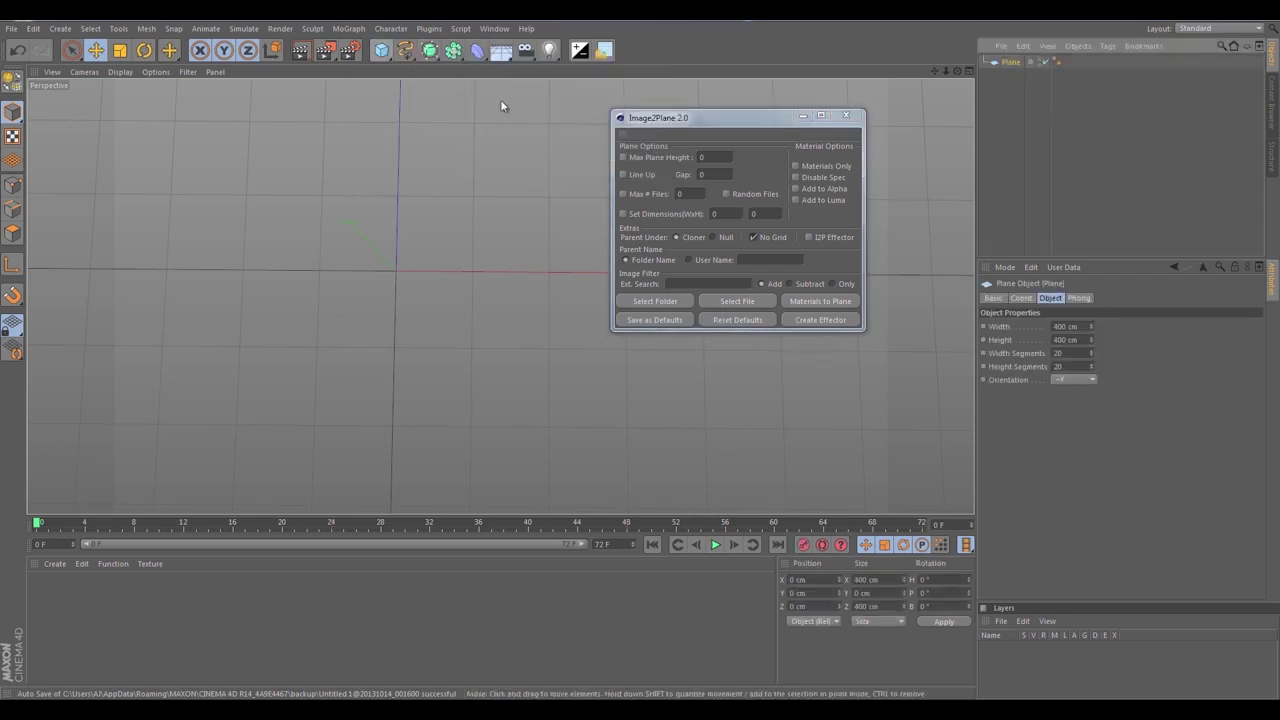
scroll(434, 240, up, 3)
scroll(436, 250, down, 2)
alt+middle_drag(470, 248, 423, 256)
alt+drag(423, 256, 420, 257)
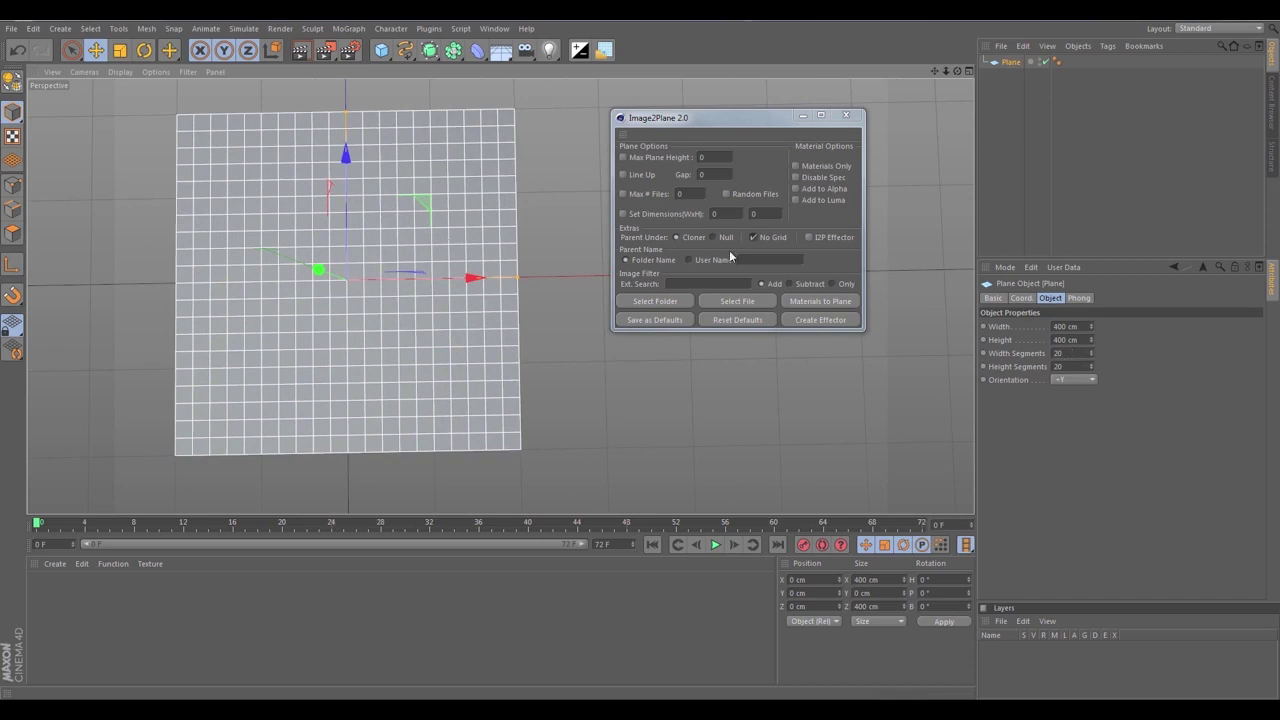
Set the plane's width segments and height segments to 1
drag(1064, 354, 1036, 354)
text(1)
key(Tab)
text(1)
key(Return)
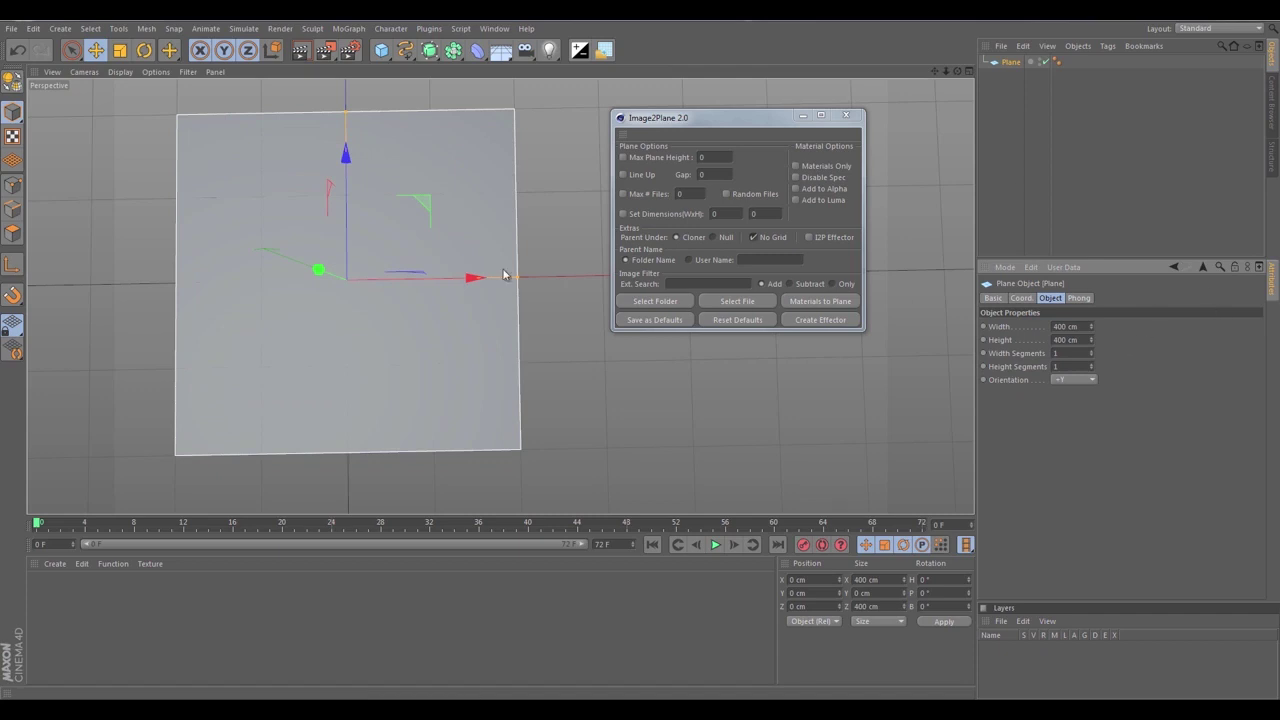
alt+drag(494, 277, 530, 311)
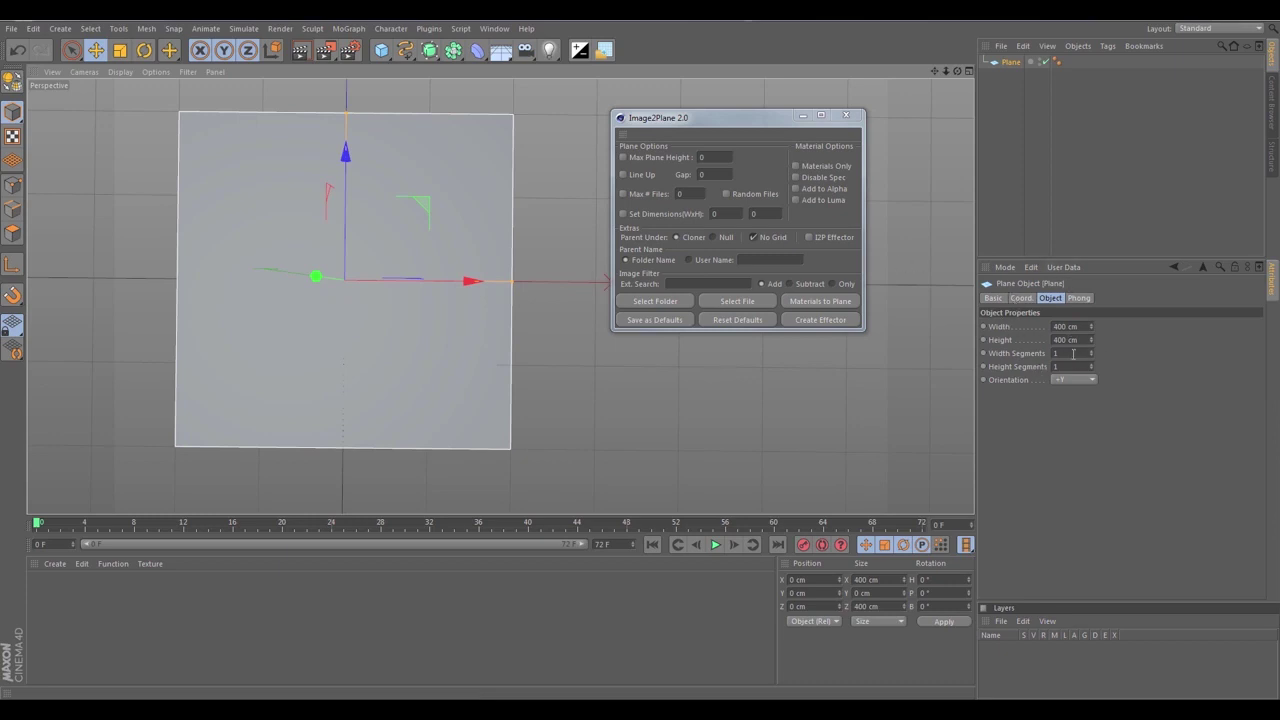
Delete the Plane object, leaving No Grid enabled in the Image2Plane options
click(754, 238)
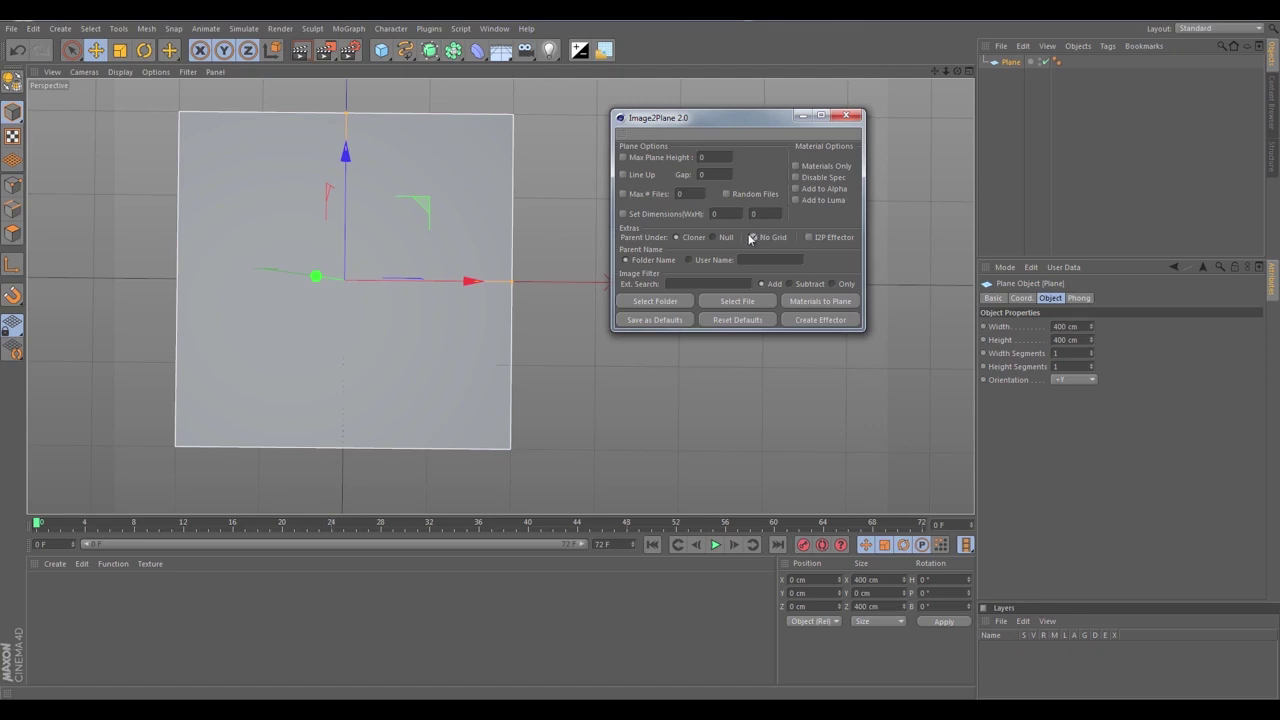
click(1011, 63)
key(Delete)
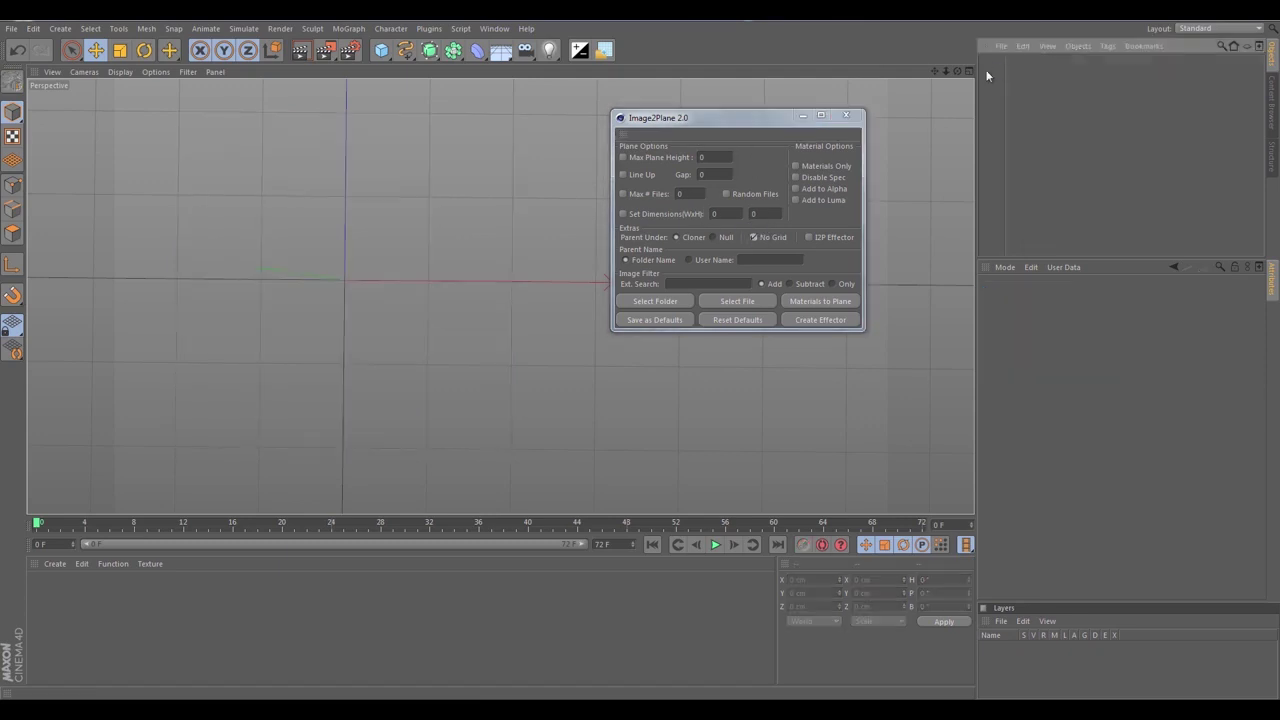
Enable a maximum plane height of 500 and line up the planes with a gap of 20
click(643, 158)
click(662, 158)
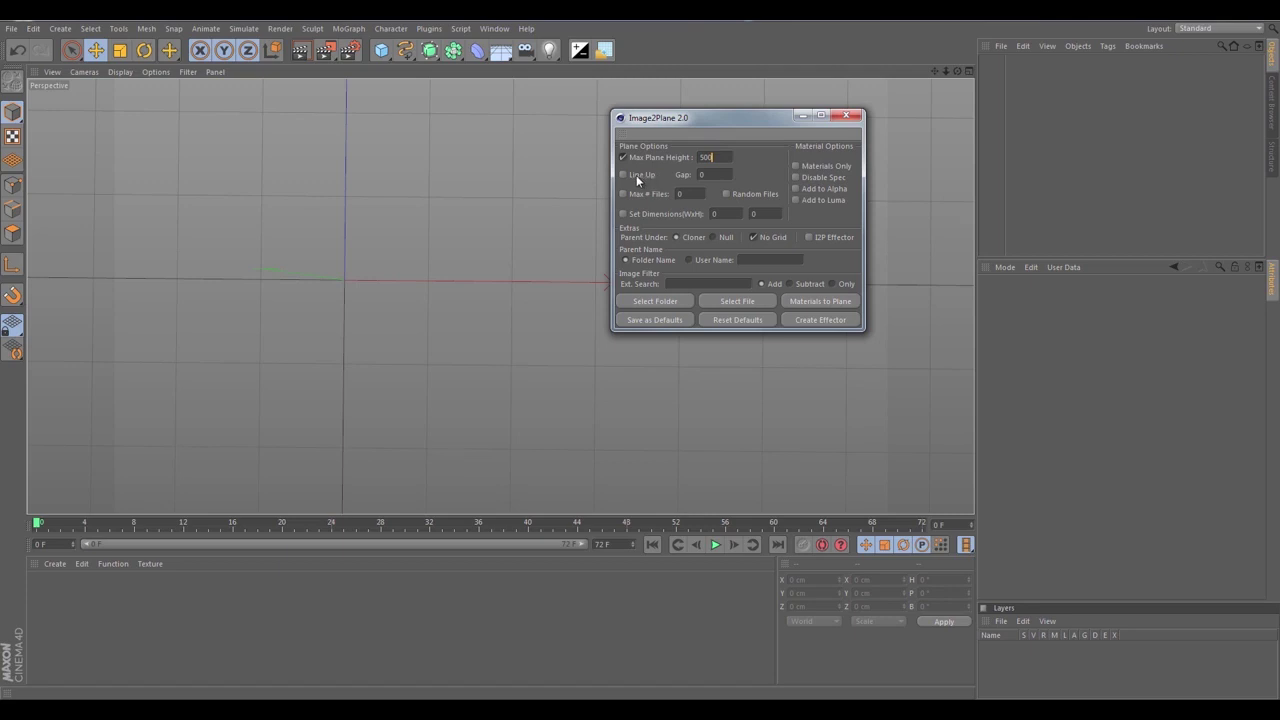
drag(713, 175, 691, 175)
text(20)
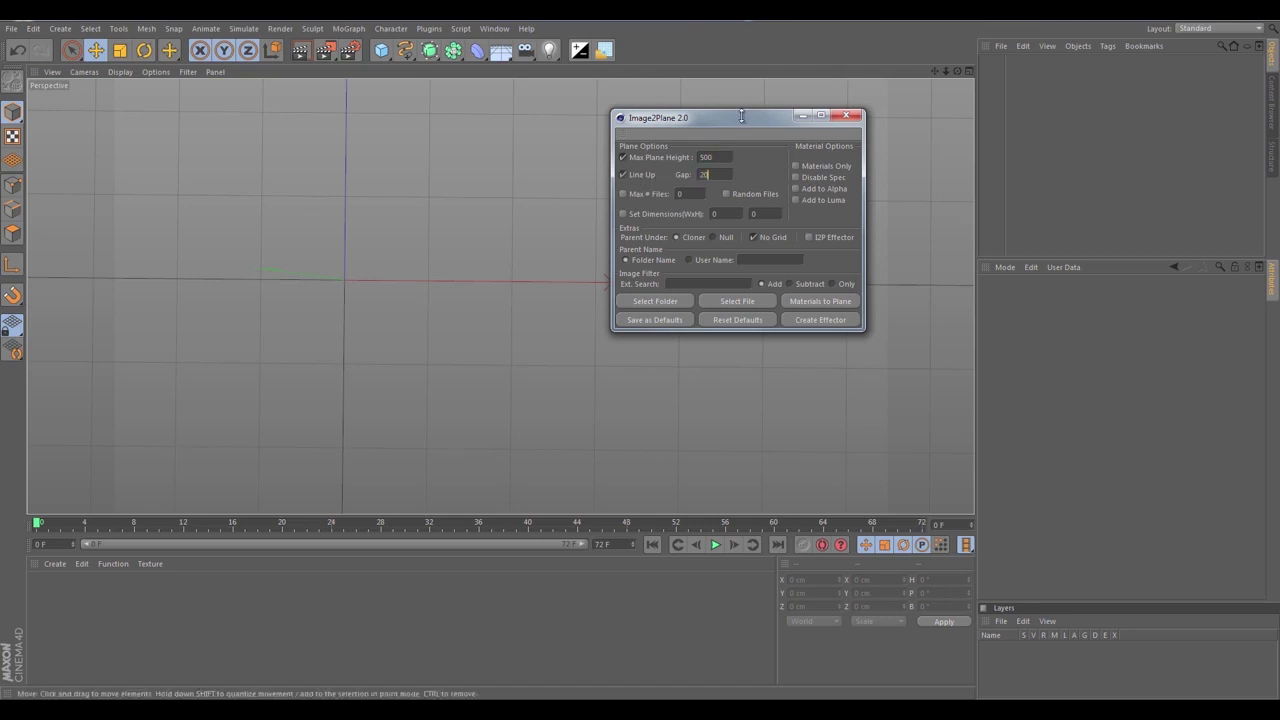
Limit the import to a maximum of 25 files and have them picked at random
click(623, 194)
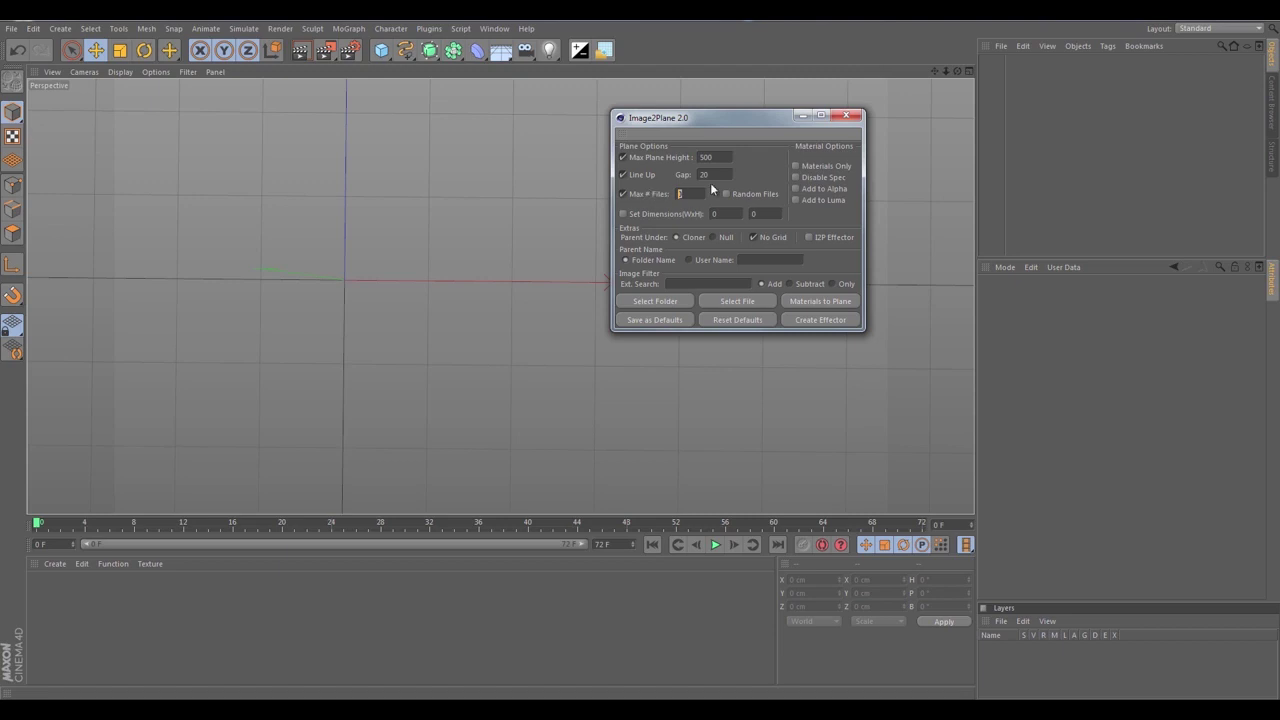
text(25)
click(727, 194)
click(636, 218)
click(682, 216)
Enable Disable Spec and Add to Luma for the materials, and parent the planes under a Null
click(797, 167)
click(796, 178)
click(796, 189)
click(713, 237)
Try an image filter for the jpg extension with the Only option, and clear the search again
click(702, 261)
click(750, 260)
click(722, 283)
text(jpg)
click(832, 284)
drag(706, 289, 634, 294)
key(BackSpace)
click(776, 284)
Import the Random Files folder as image planes and move the plugin window clear of them
click(656, 300)
click(595, 423)
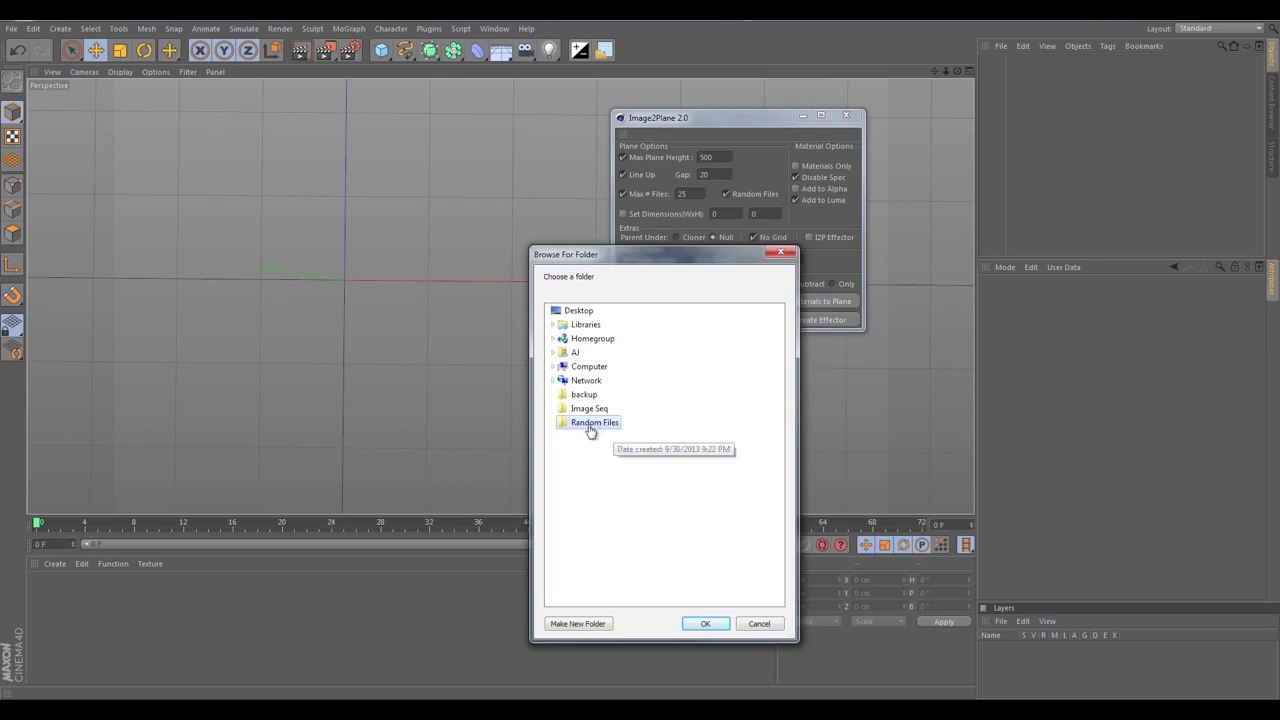
click(704, 625)
click(705, 625)
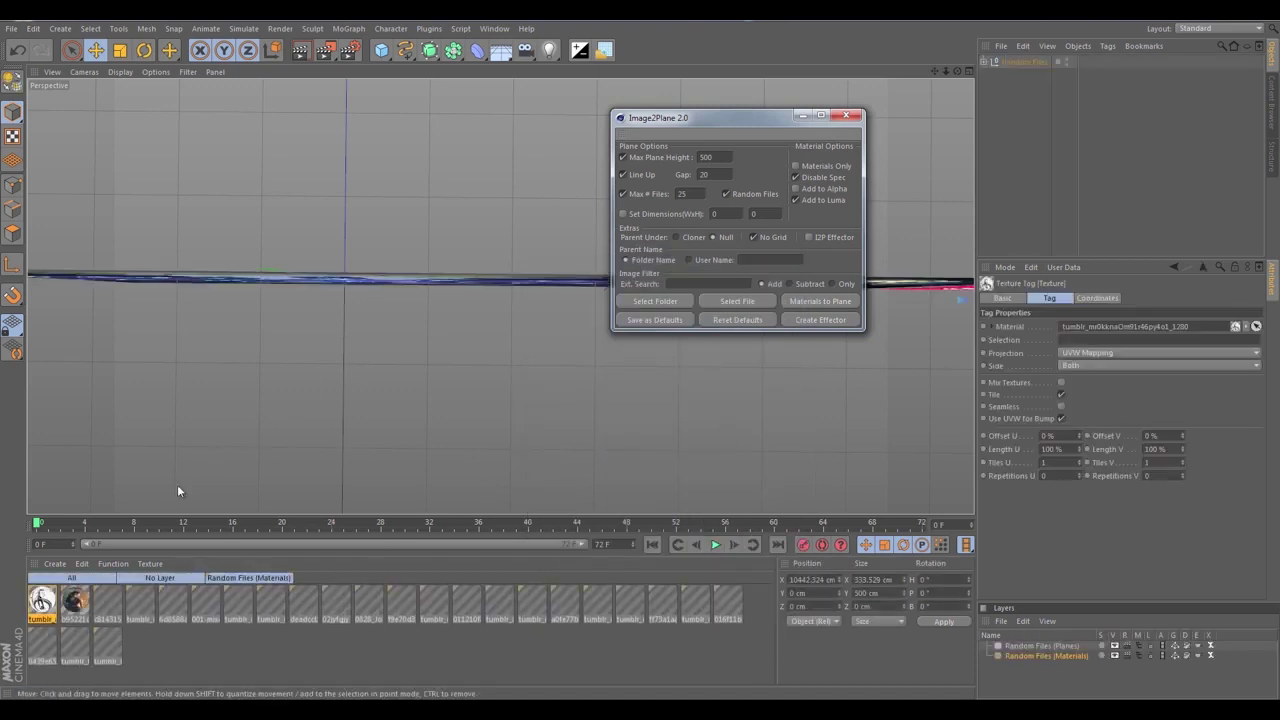
alt+drag(381, 345, 484, 232)
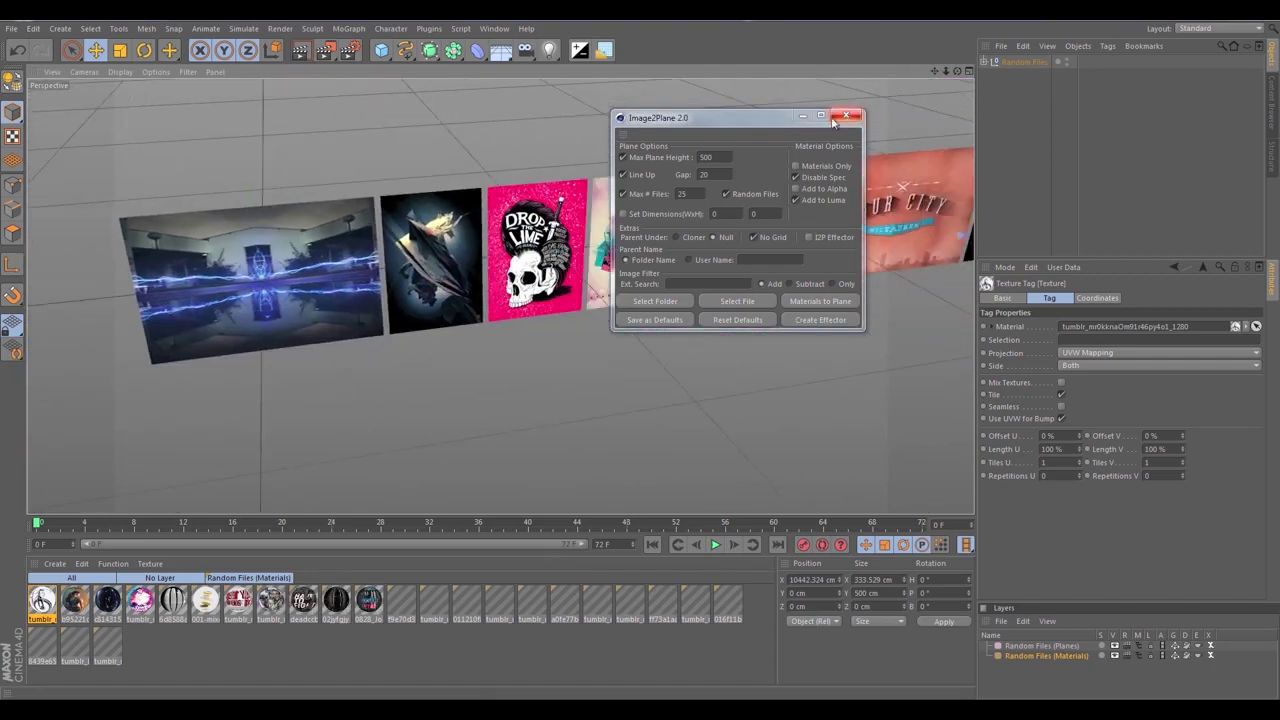
drag(812, 117, 856, 181)
drag(856, 277, 882, 397)
alt+right_drag(640, 300, 386, 291)
mouse_move(502, 272)
alt+mouse_down()
mouse_move(520, 250)
mouse_move(478, 240)
mouse_move(520, 257)
mouse_move(456, 258)
mouse_move(497, 272)
mouse_move(475, 258)
mouse_move(500, 258)
alt+mouse_up()
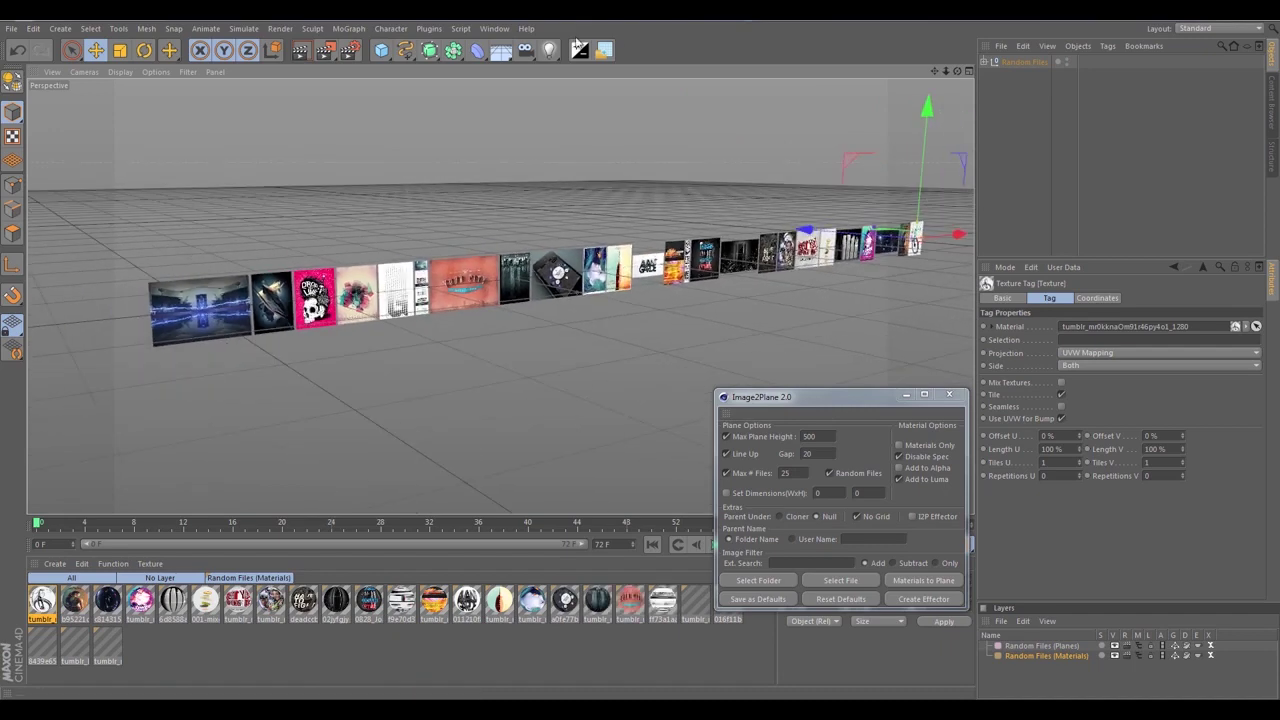
Check the script console for the time taken to load the folder, and close it
click(430, 28)
mouse_move(460, 28)
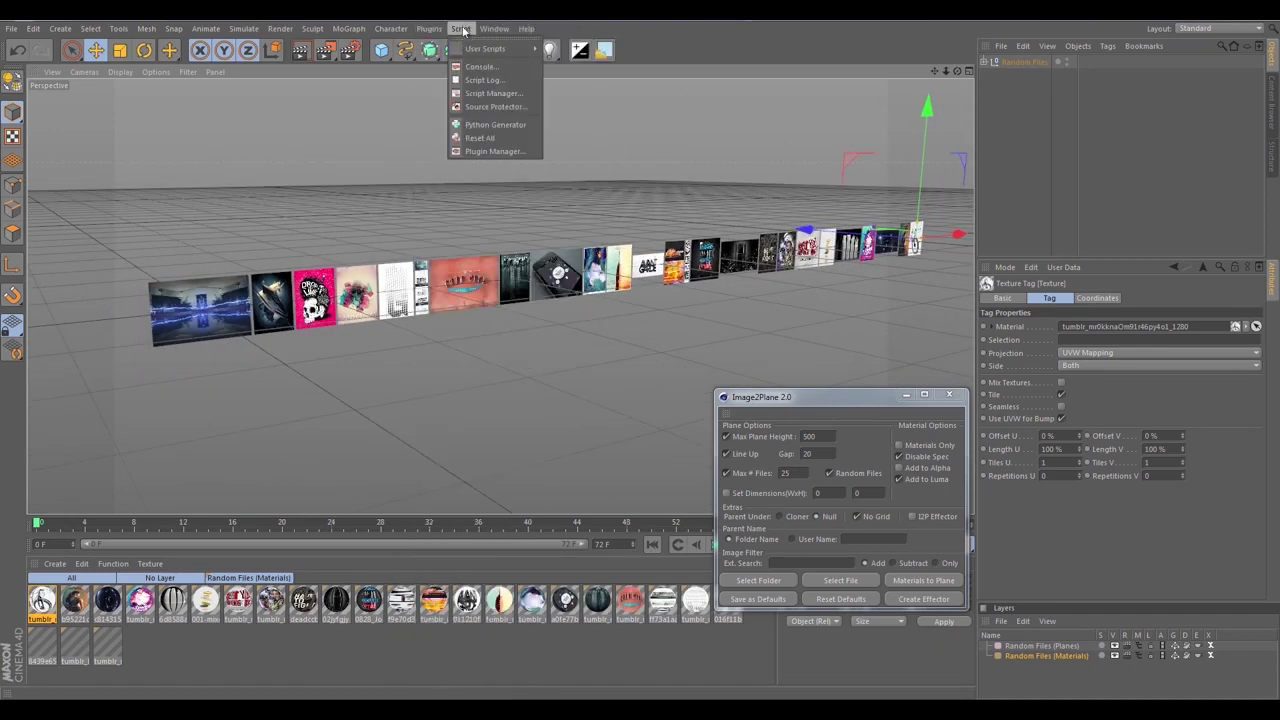
click(482, 66)
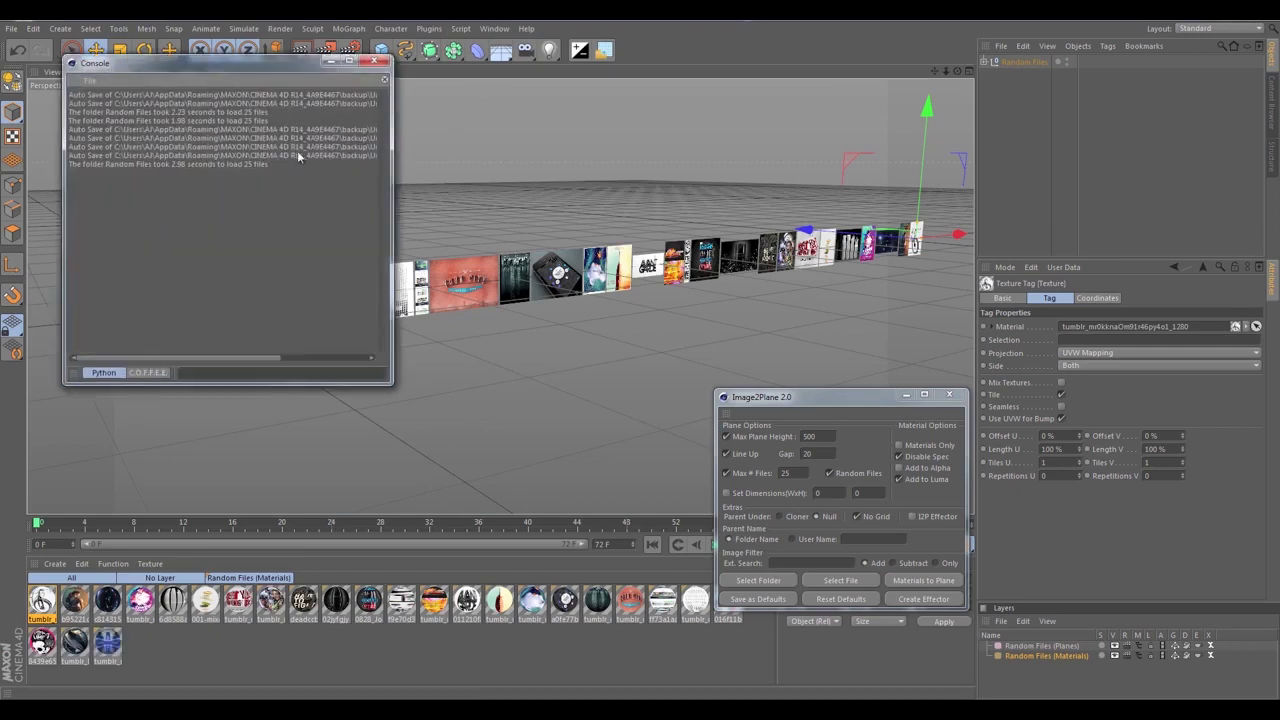
drag(192, 75, 493, 140)
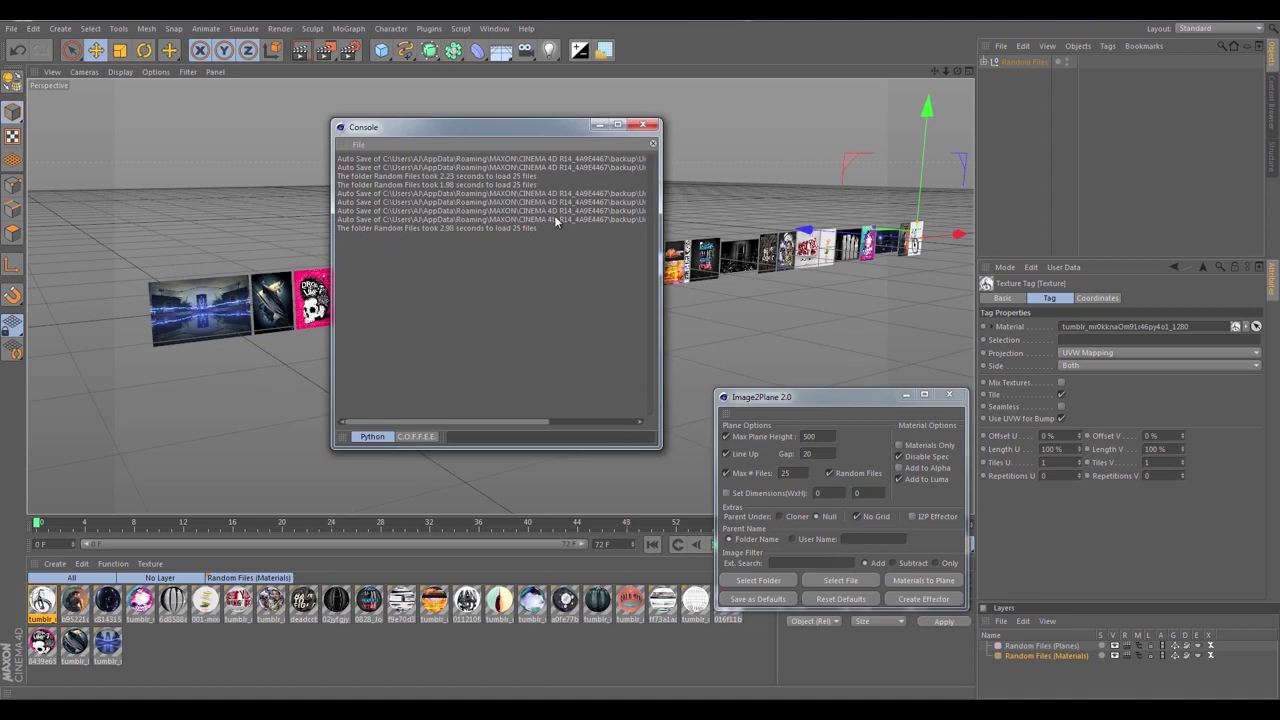
click(643, 125)
click(641, 127)
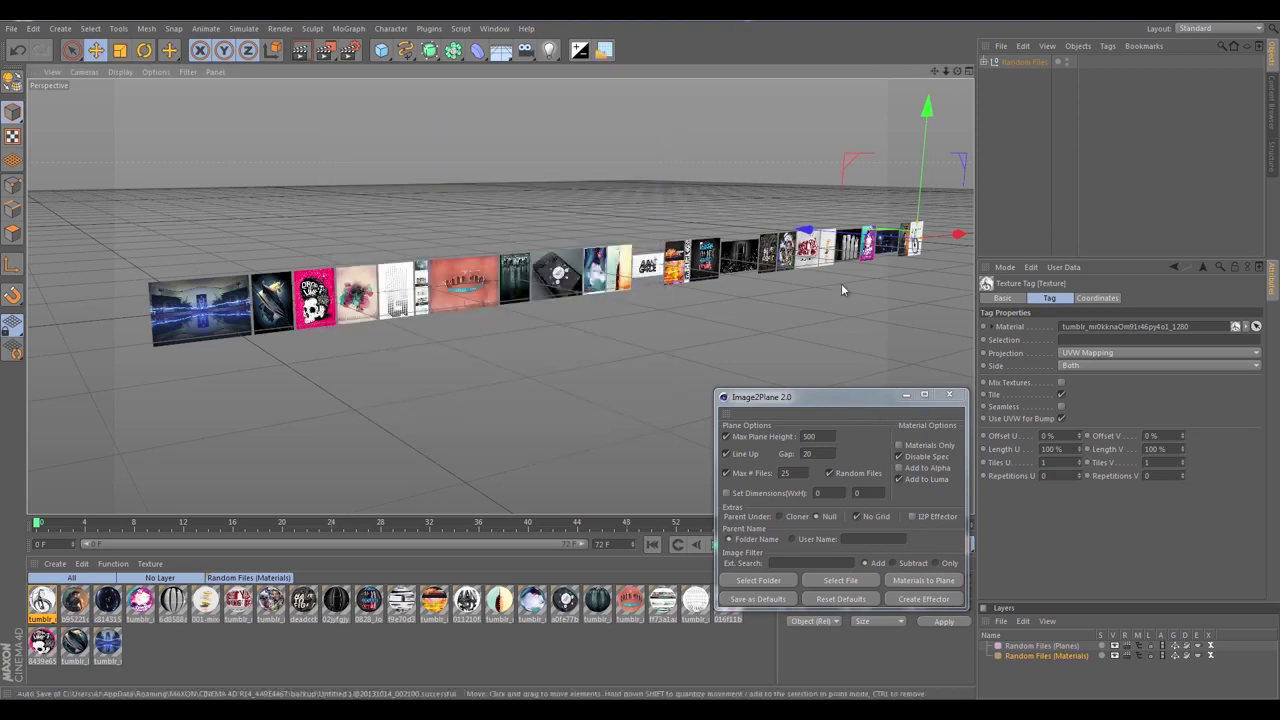
Examine the row of image planes and the plane objects grouped under the Random Files null
alt+right_drag(204, 317, 278, 301)
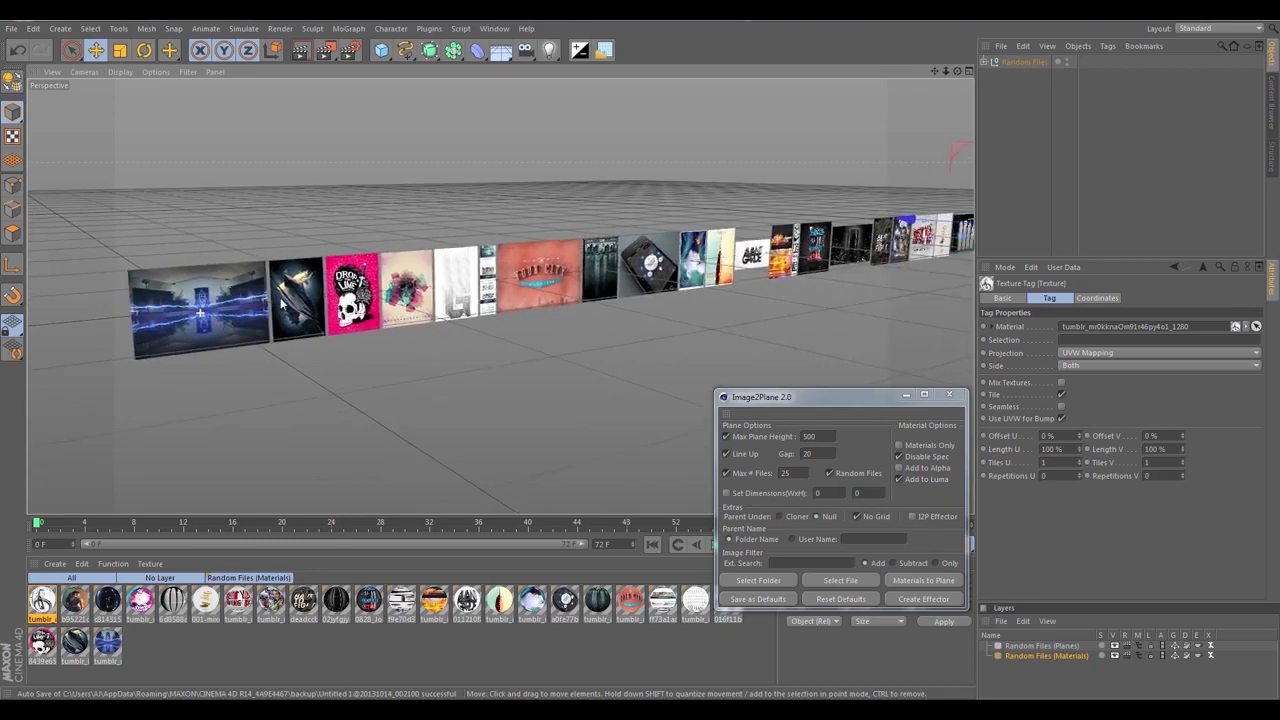
alt+middle_drag(278, 301, 343, 300)
alt+right_drag(300, 305, 362, 299)
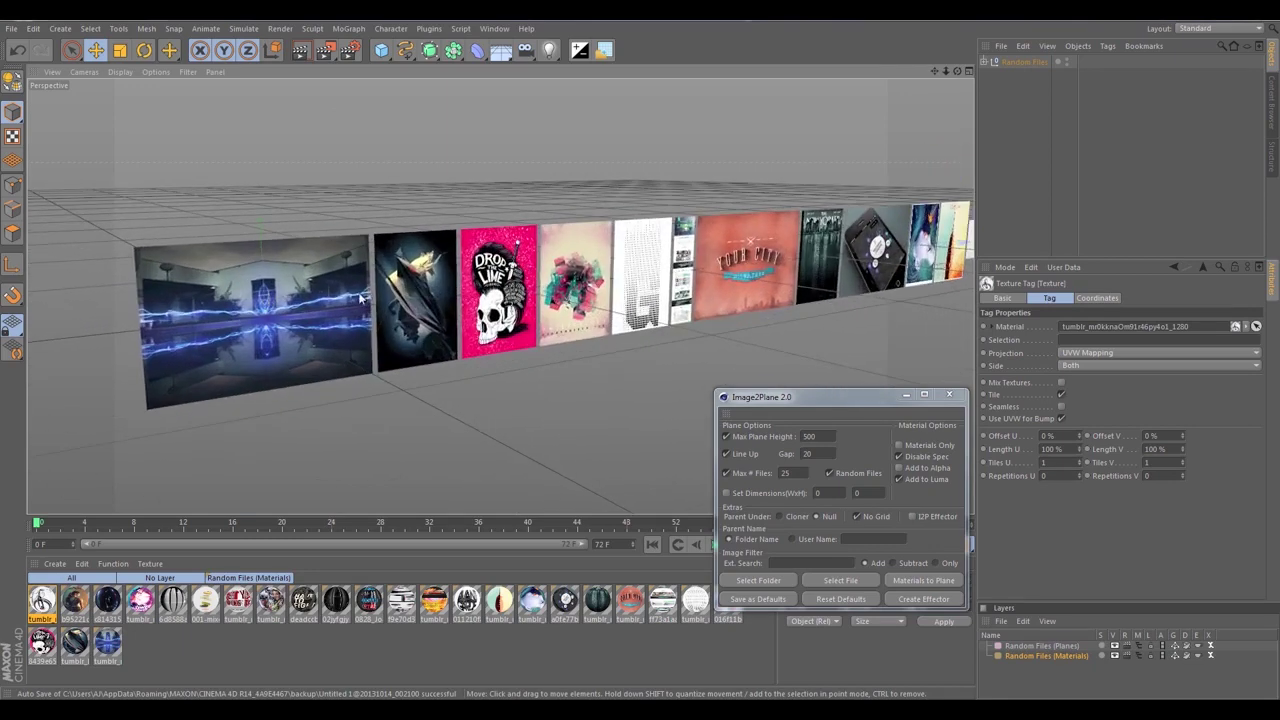
click(984, 61)
click(1045, 104)
click(1043, 156)
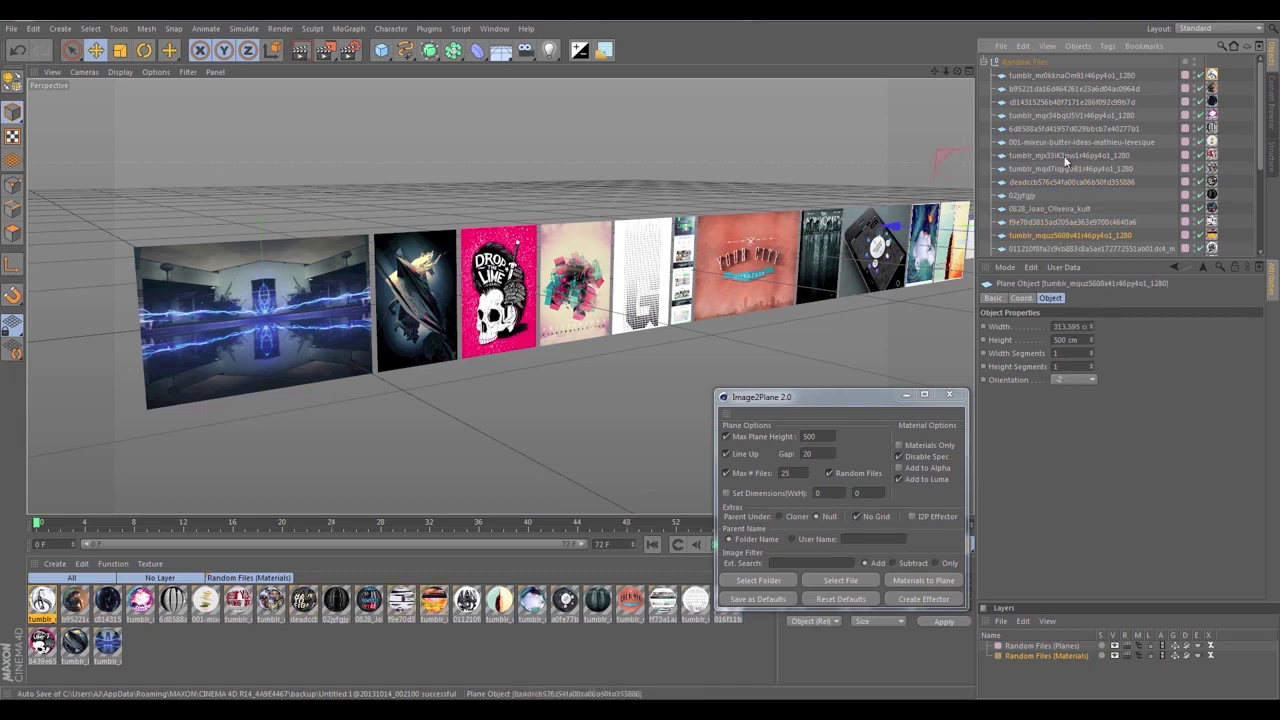
click(986, 62)
click(1009, 60)
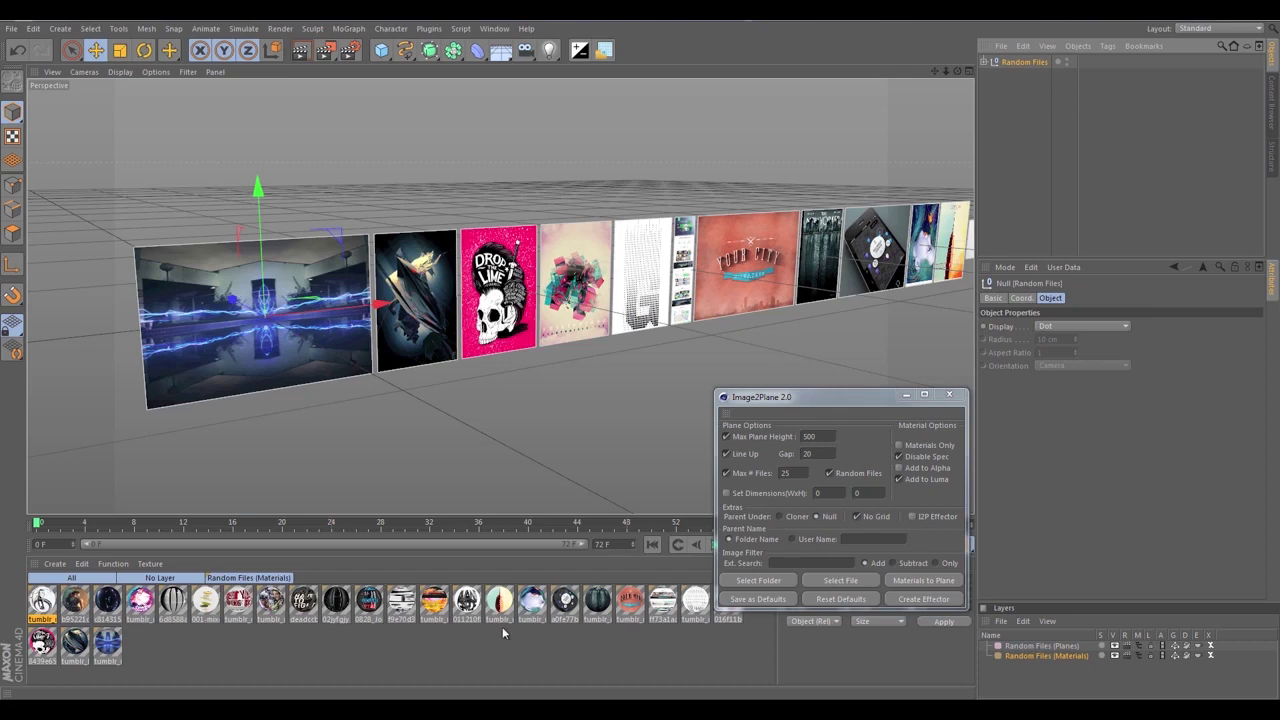
click(984, 61)
click(984, 61)
Create three new default materials alongside the imported image materials
click(1010, 672)
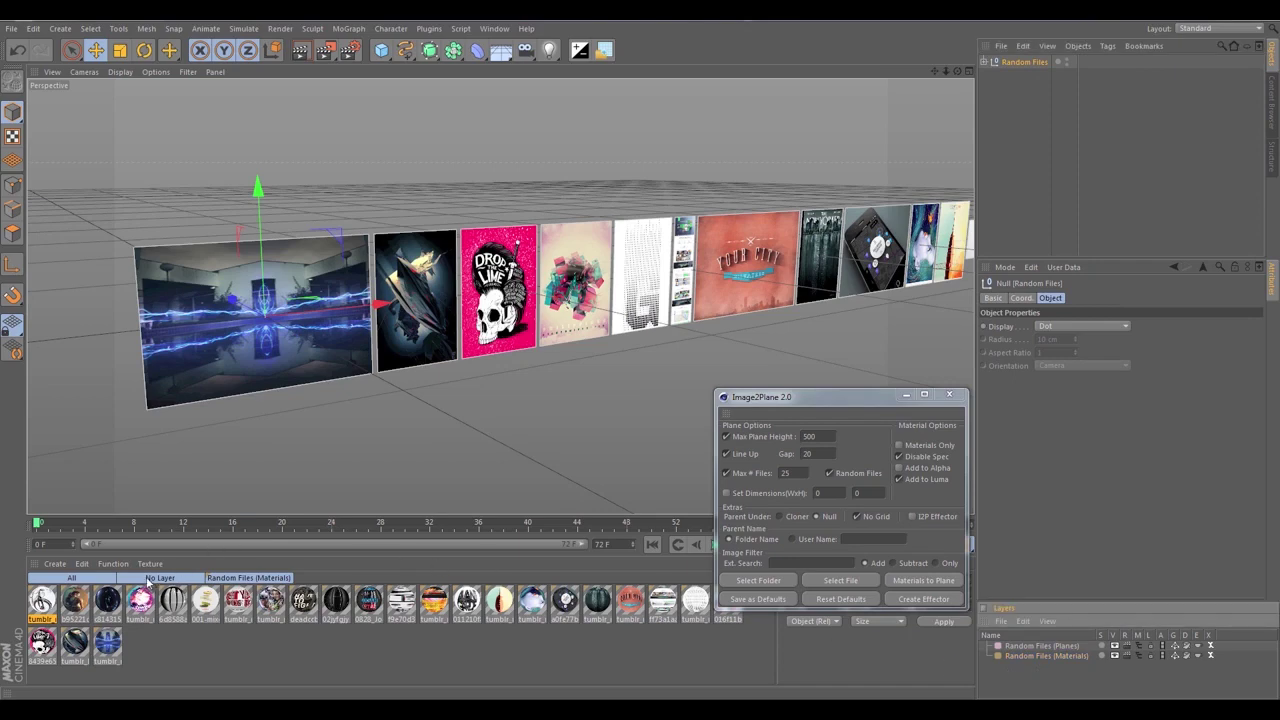
double_click(172, 643)
double_click(203, 646)
double_click(259, 651)
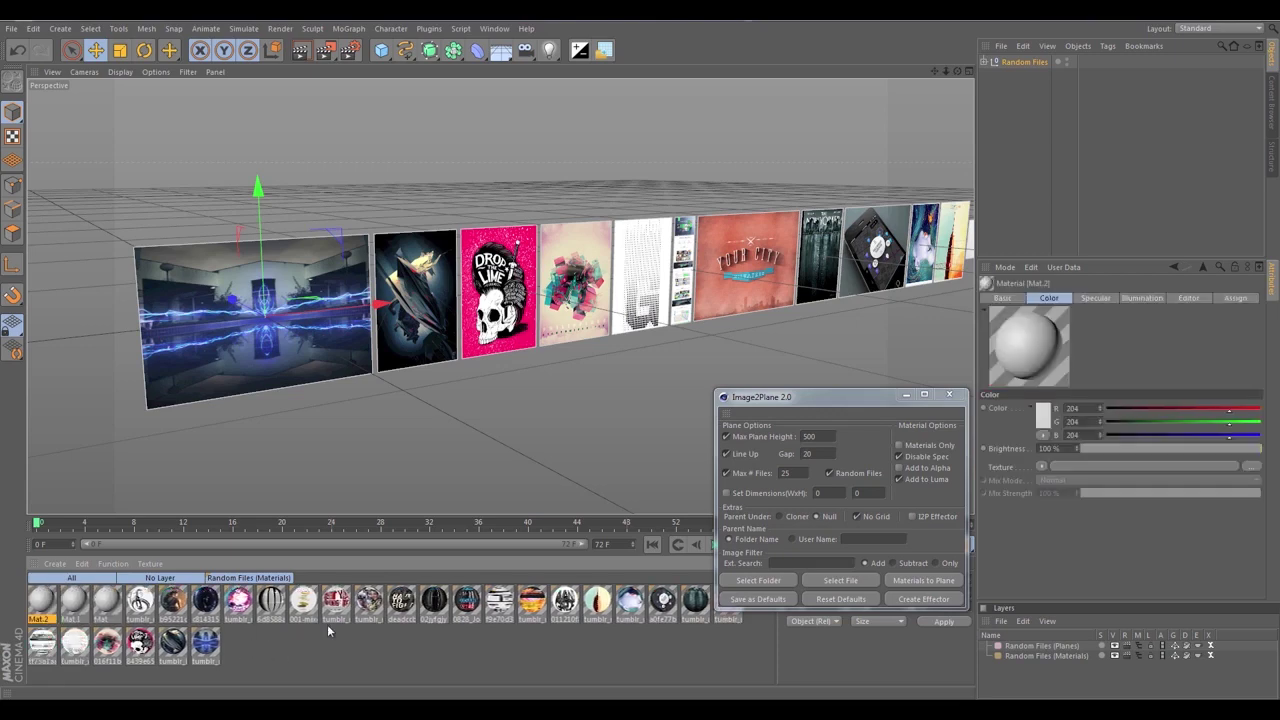
Compare the material layer filters and show only the materials that belong to no layer
click(156, 578)
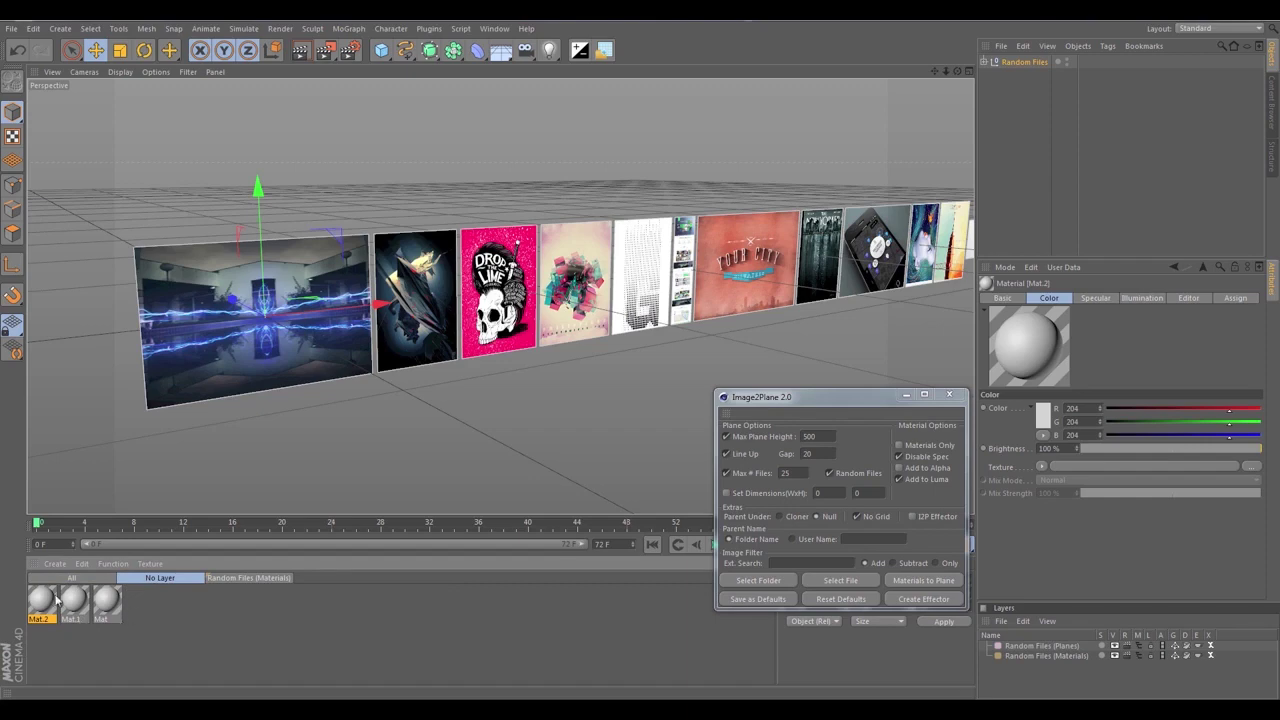
click(226, 578)
click(72, 579)
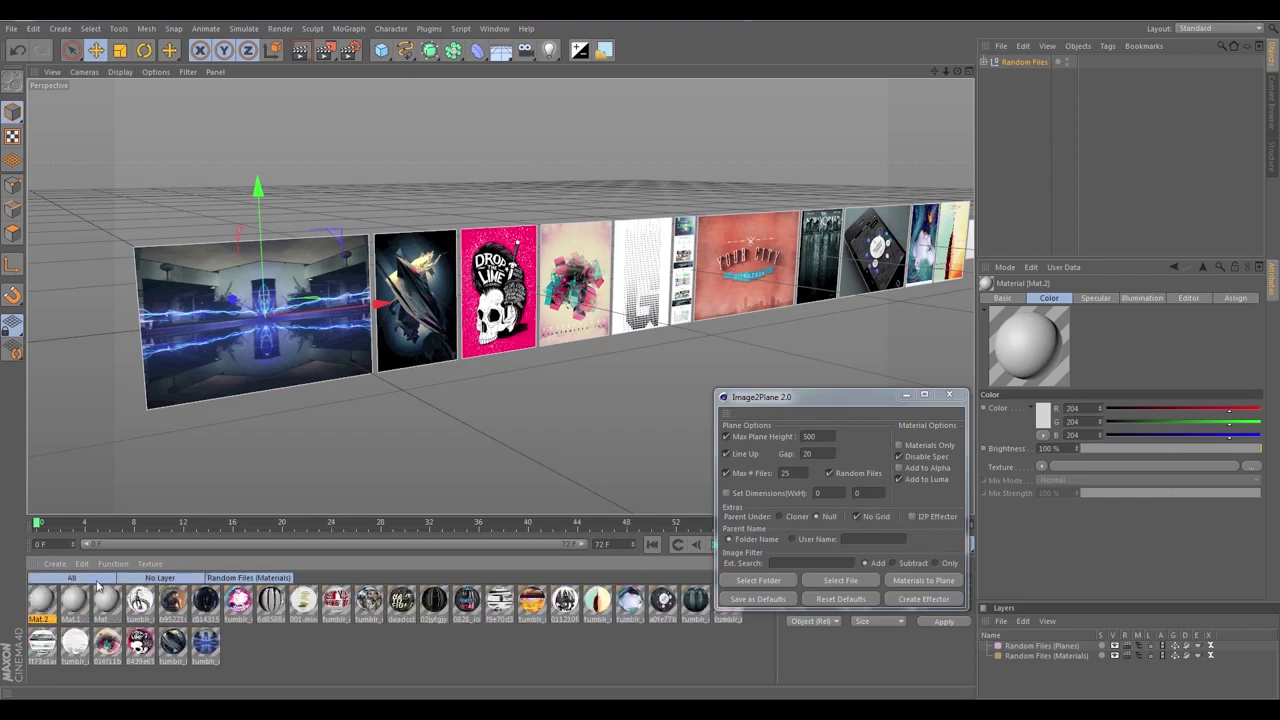
ctrl+click(254, 579)
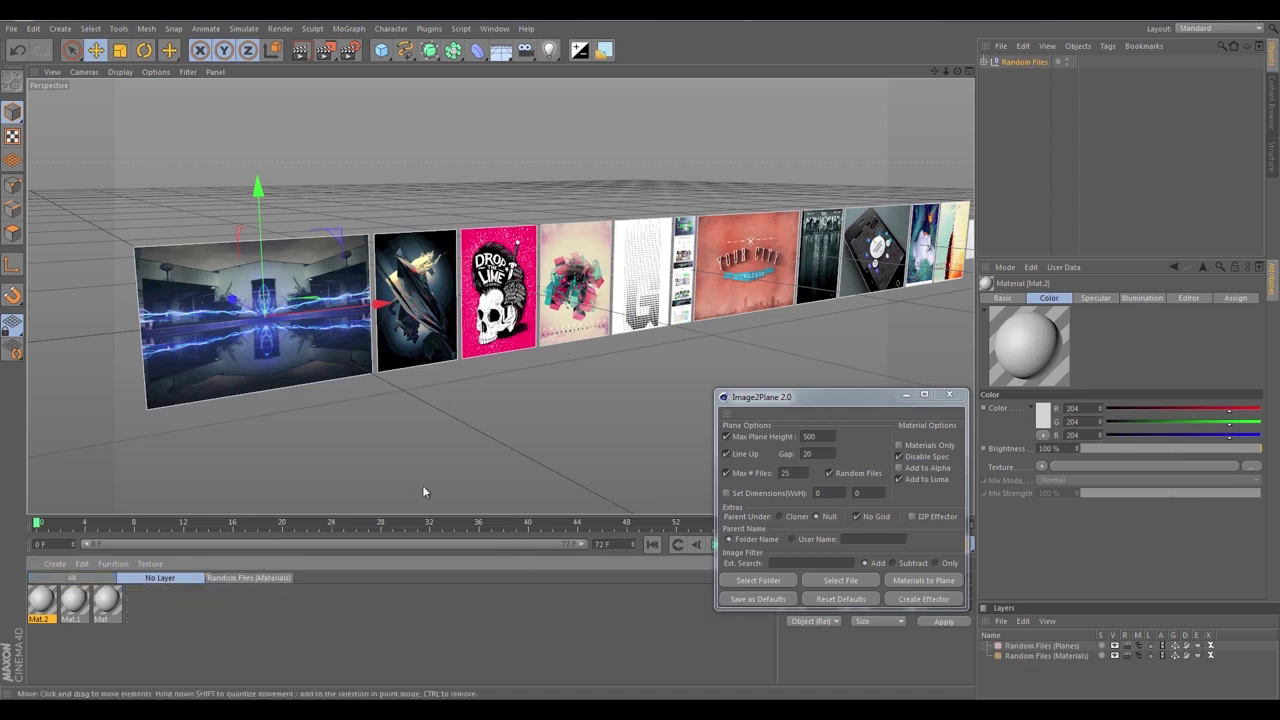
Hide the objects of the Random Files (Planes) layer from the object manager
click(996, 62)
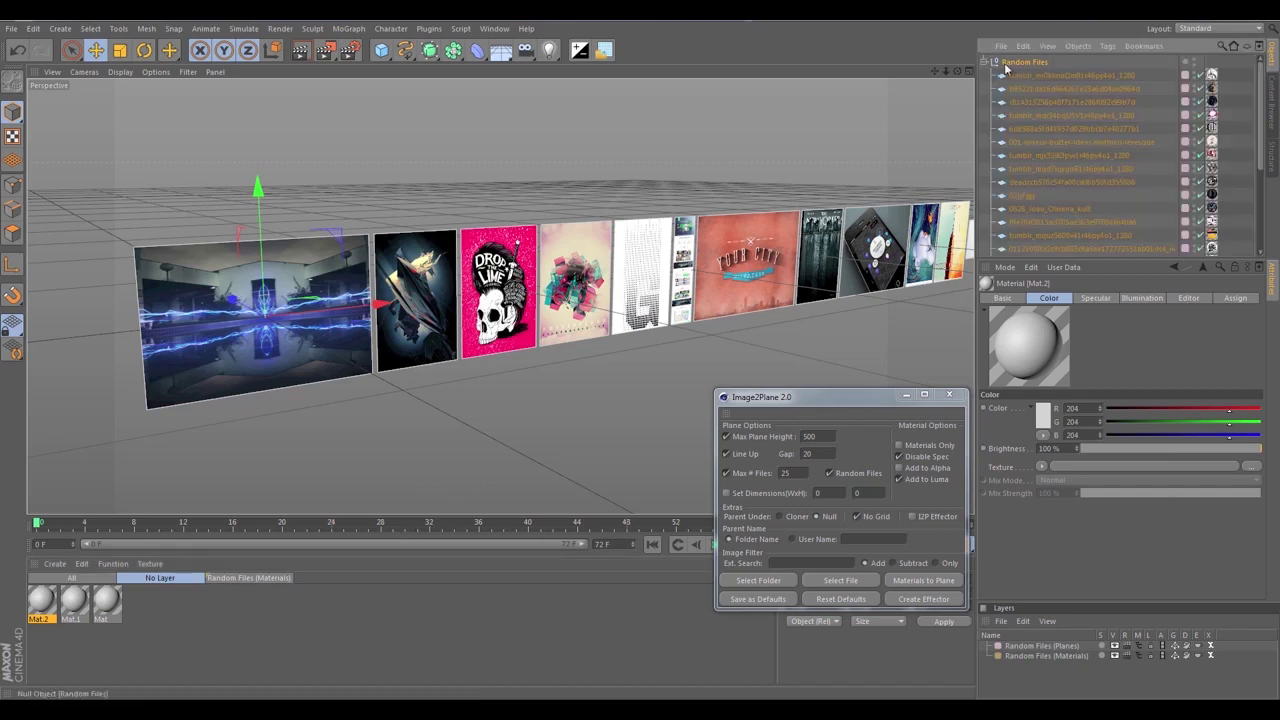
click(986, 63)
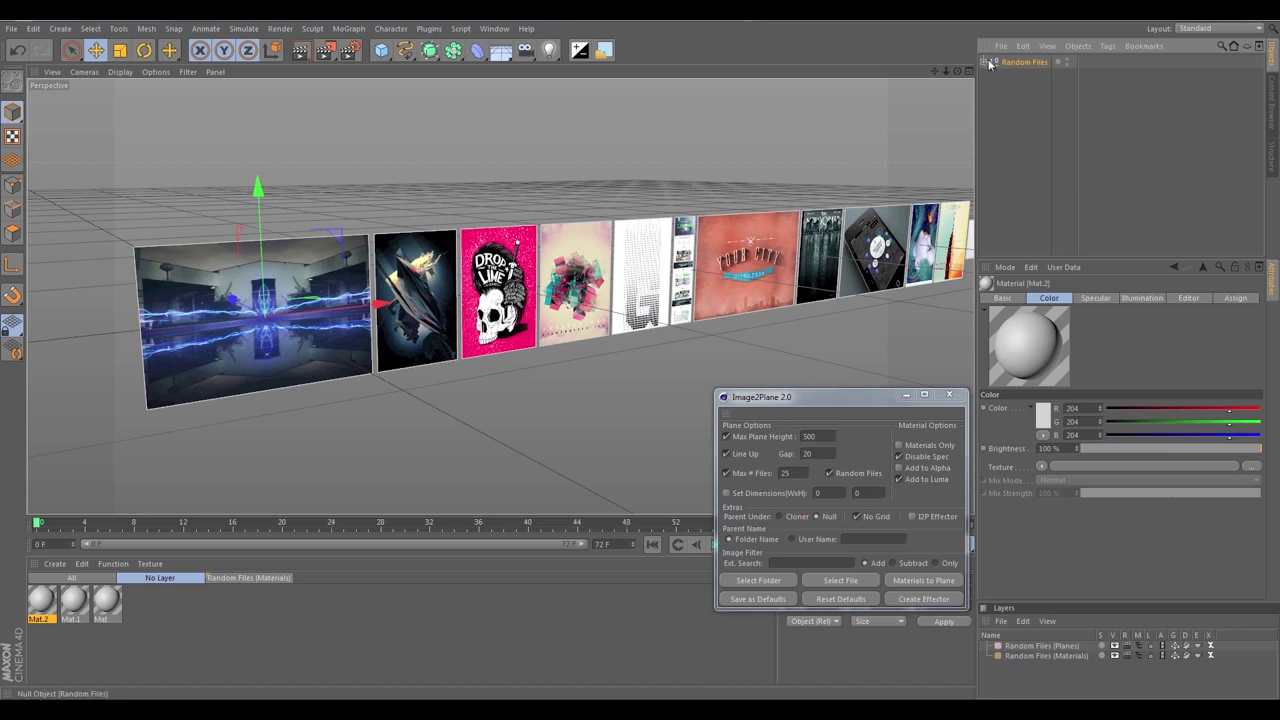
click(986, 63)
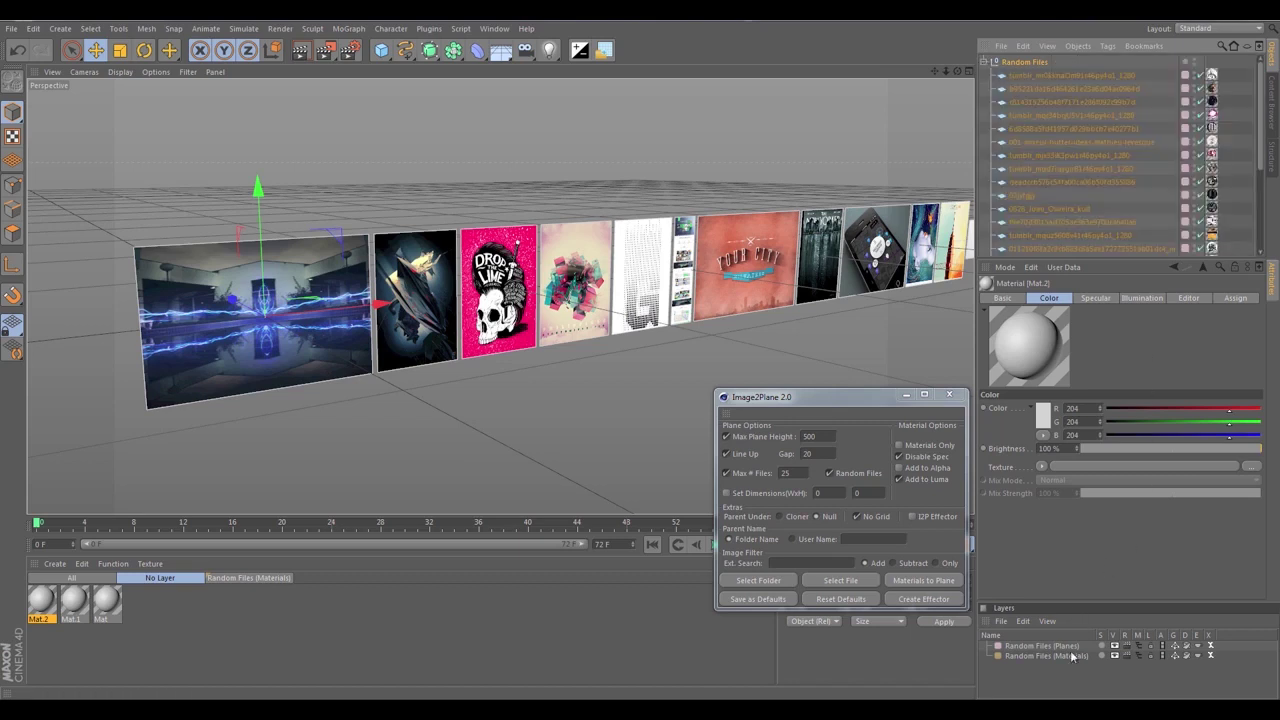
click(1138, 646)
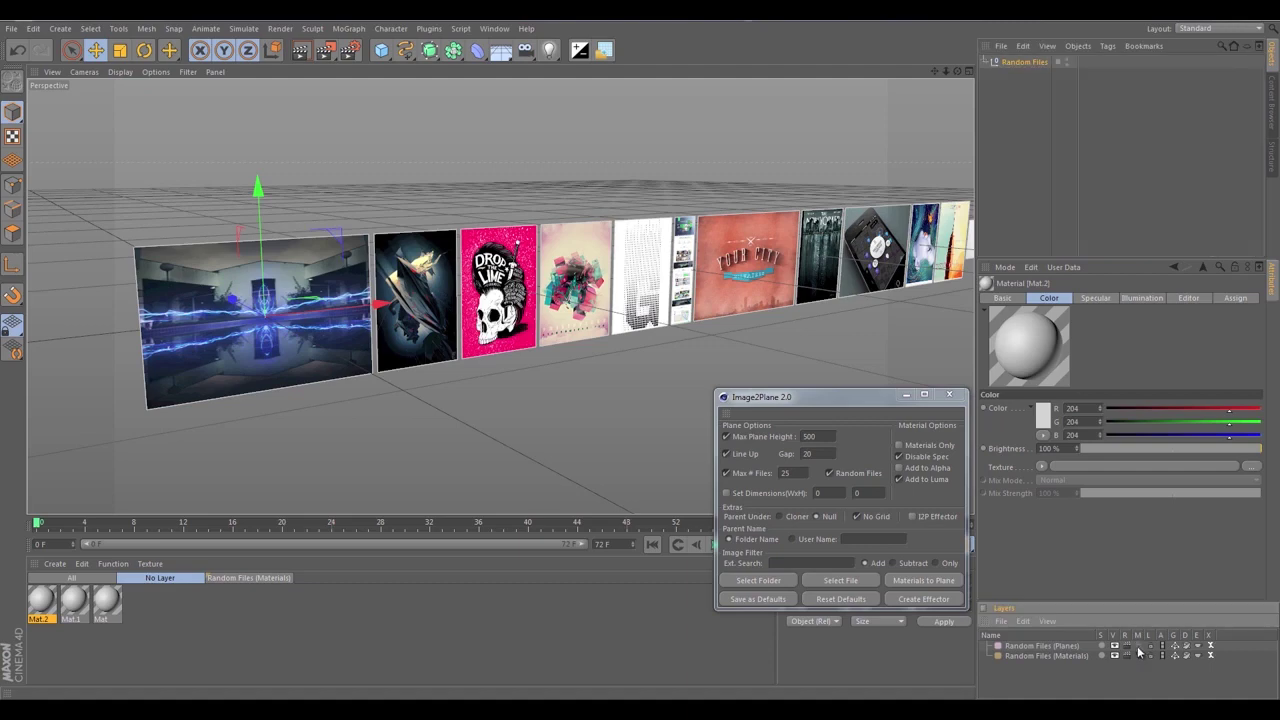
Show the objects of the Random Files (Planes) layer in the object manager again
click(1138, 646)
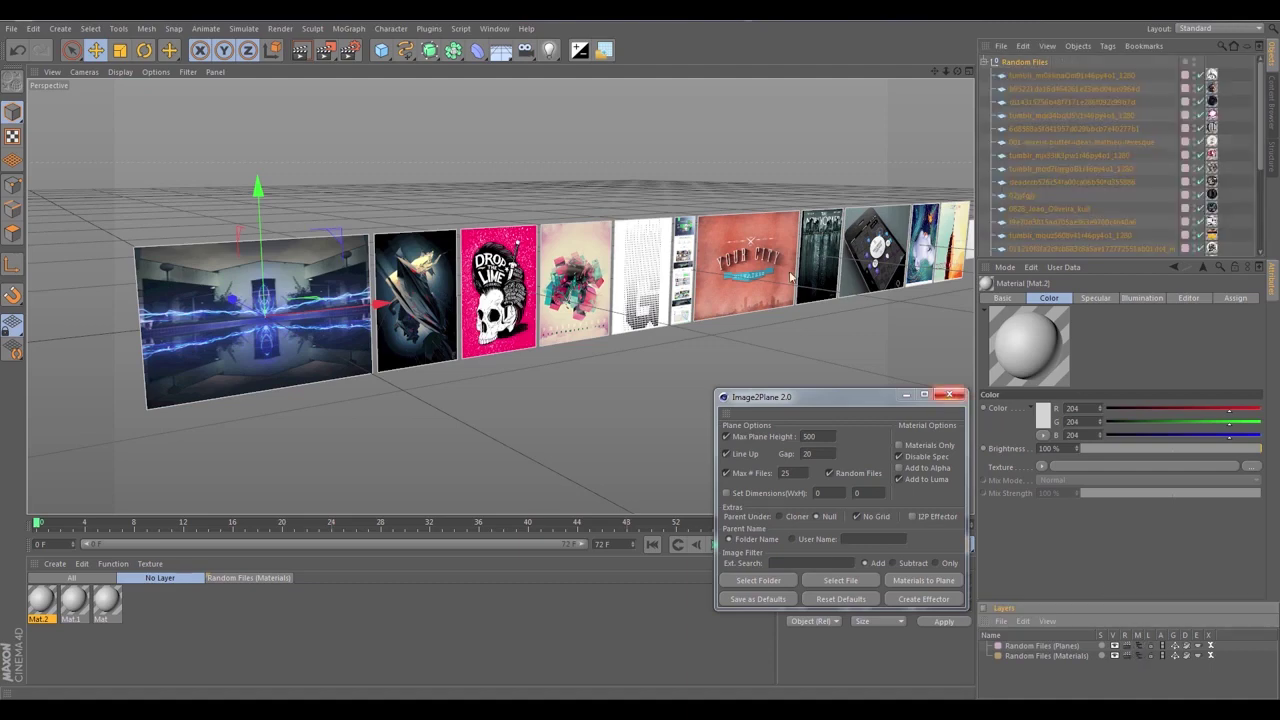
Examine the lined-up image planes along the whole row and the gaps between them
scroll(395, 302, up, 3)
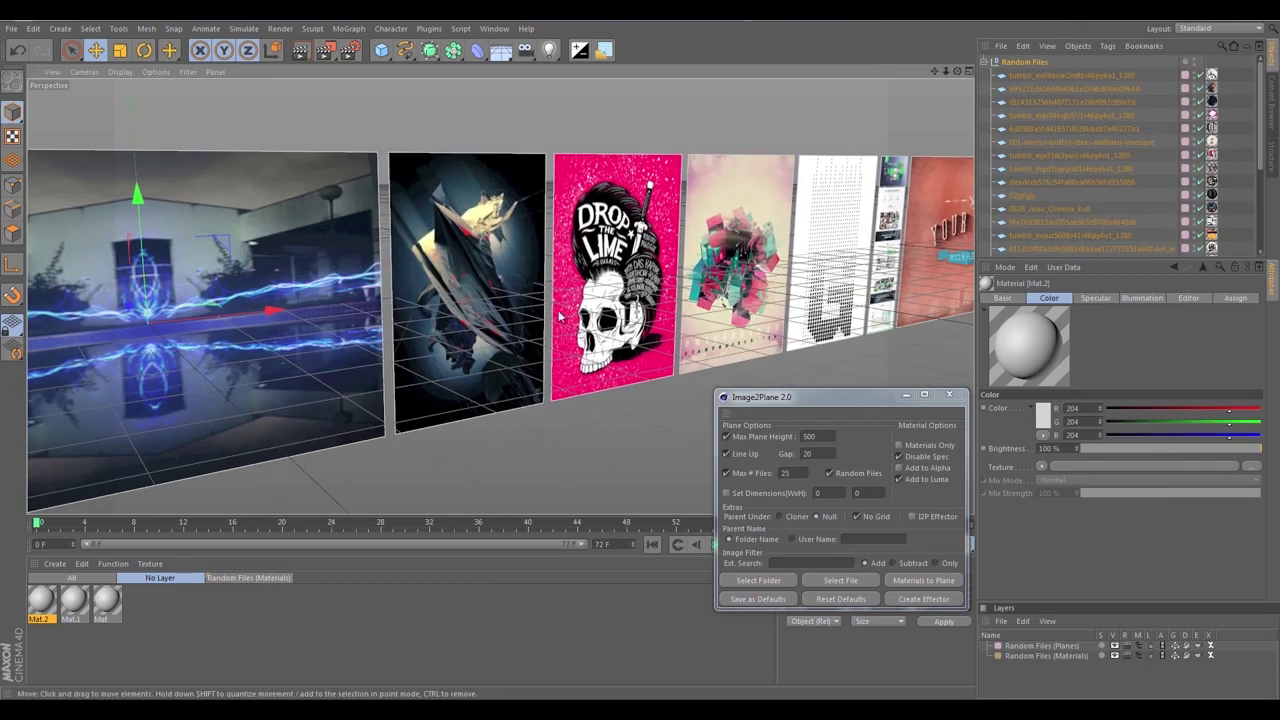
scroll(634, 266, down, 4)
alt+middle_drag(763, 226, 566, 236)
alt+middle_drag(927, 213, 731, 237)
scroll(605, 254, down, 5)
mouse_move(560, 268)
alt+mouse_down()
mouse_move(466, 276)
mouse_move(478, 331)
mouse_move(571, 251)
alt+mouse_up()
alt+middle_drag(571, 251, 708, 250)
scroll(676, 259, up, 5)
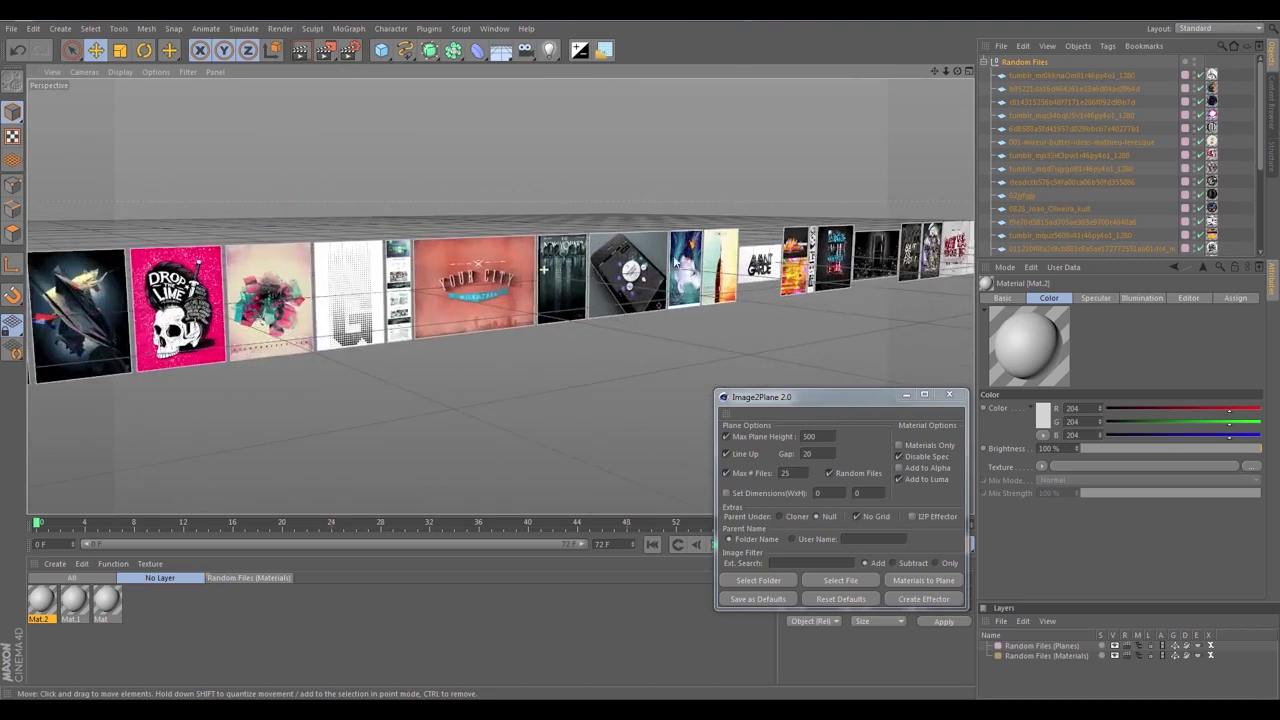
alt+middle_drag(543, 270, 660, 268)
scroll(509, 289, down, 3)
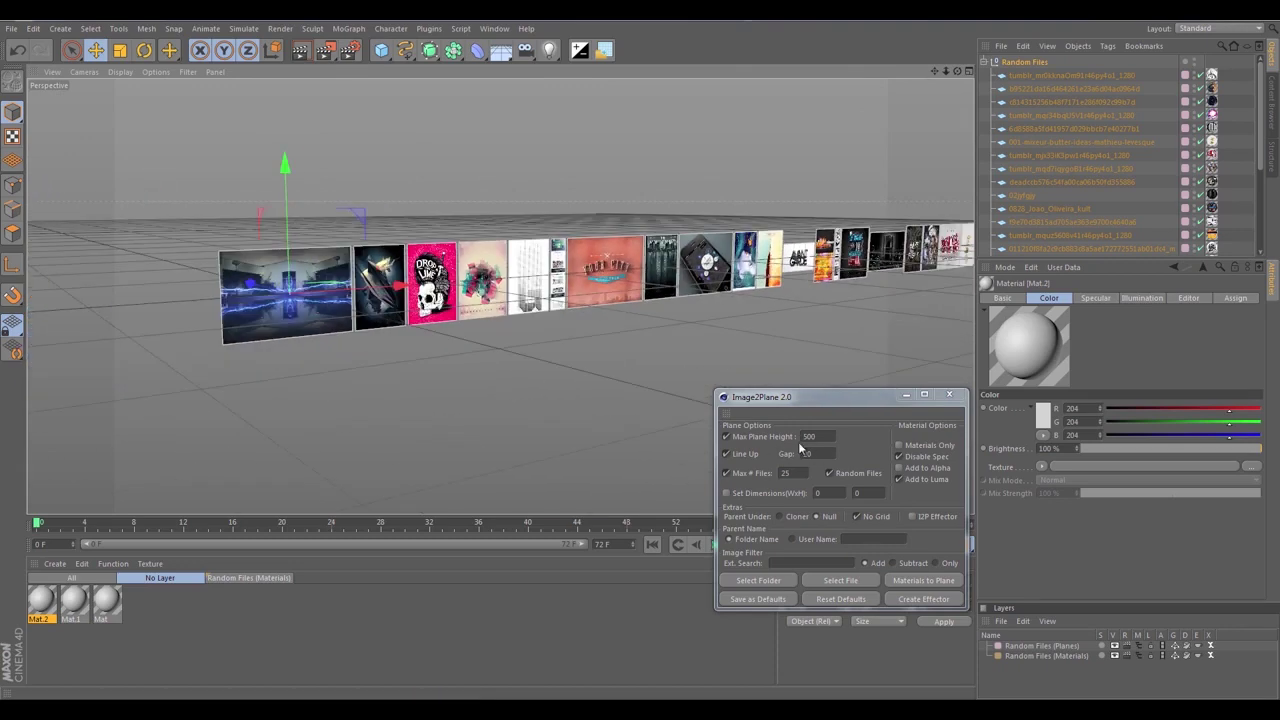
alt+middle_drag(718, 247, 576, 251)
scroll(576, 251, up, 3)
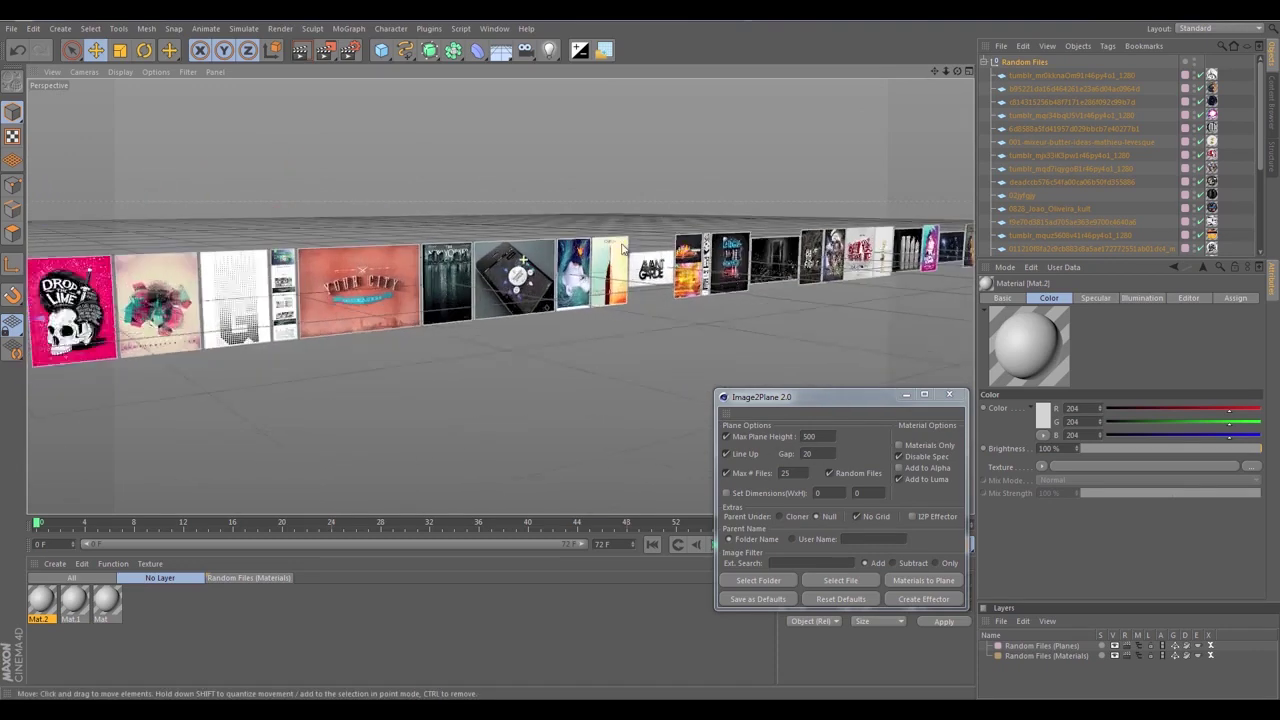
Inspect the width and height of several individual image planes of different proportions in the row
click(505, 277)
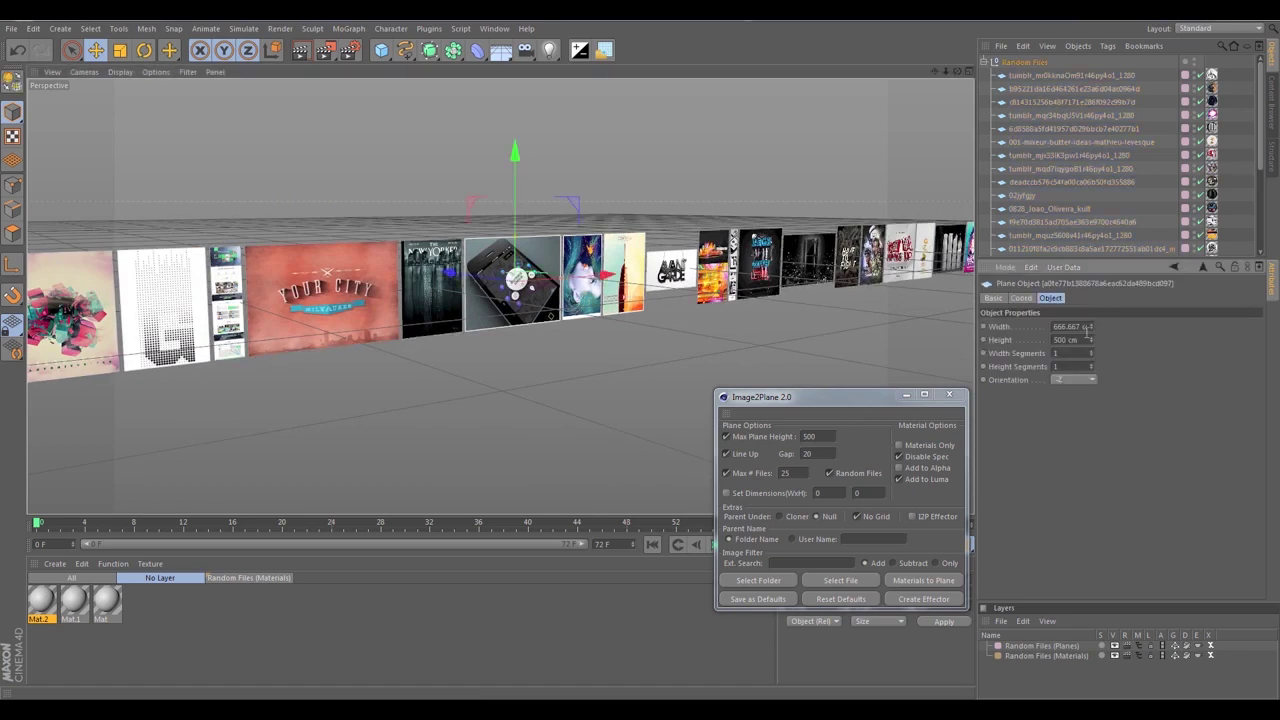
click(383, 305)
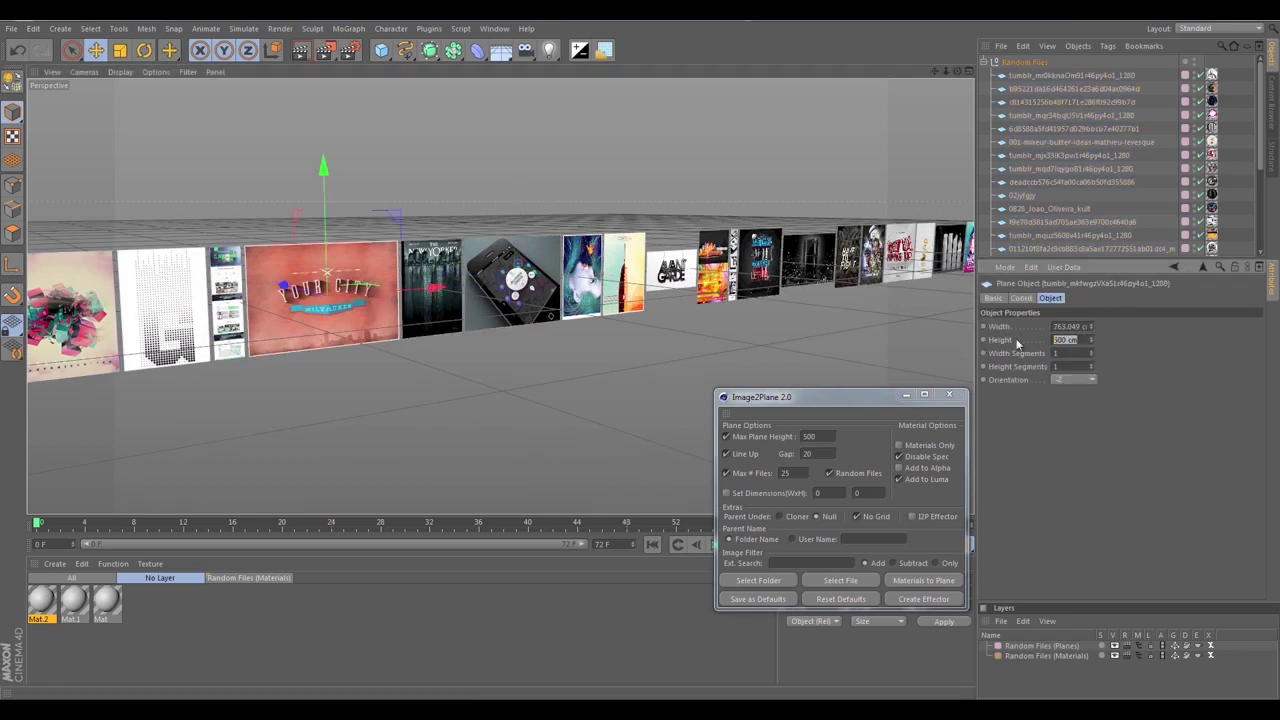
alt+drag(628, 283, 464, 258)
scroll(353, 286, down, 4)
click(505, 286)
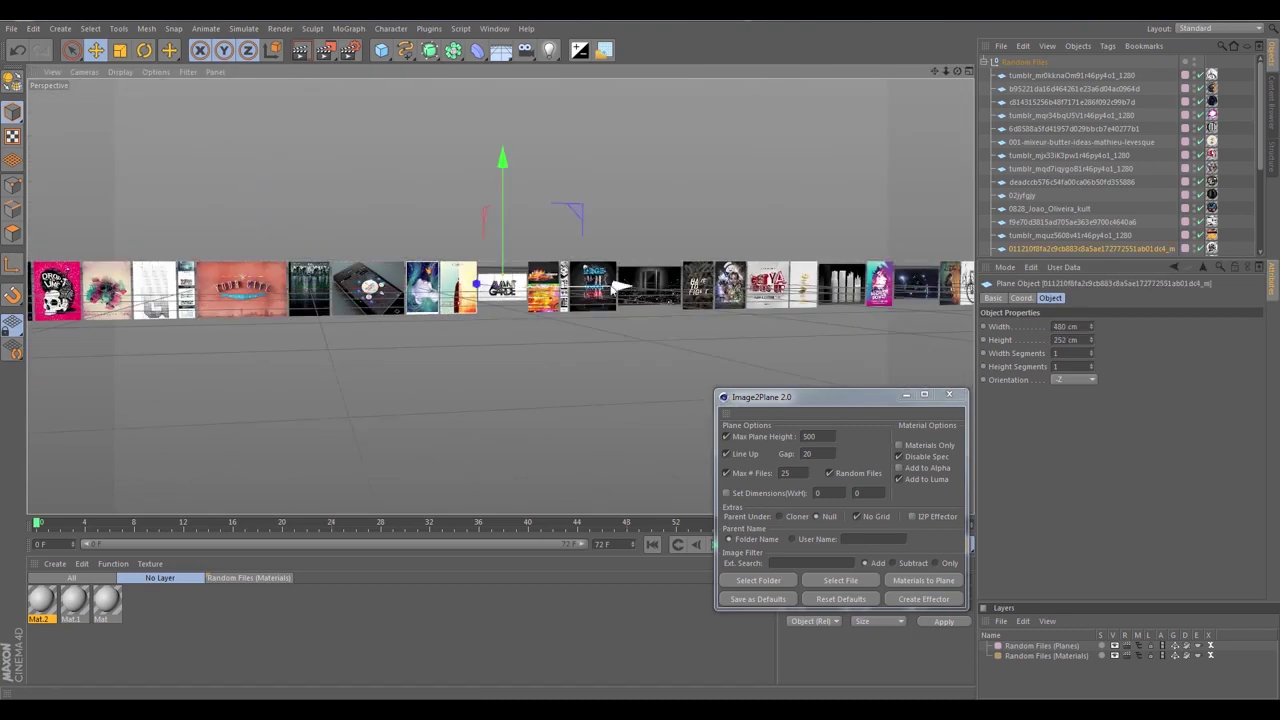
alt+drag(869, 320, 726, 255)
click(500, 282)
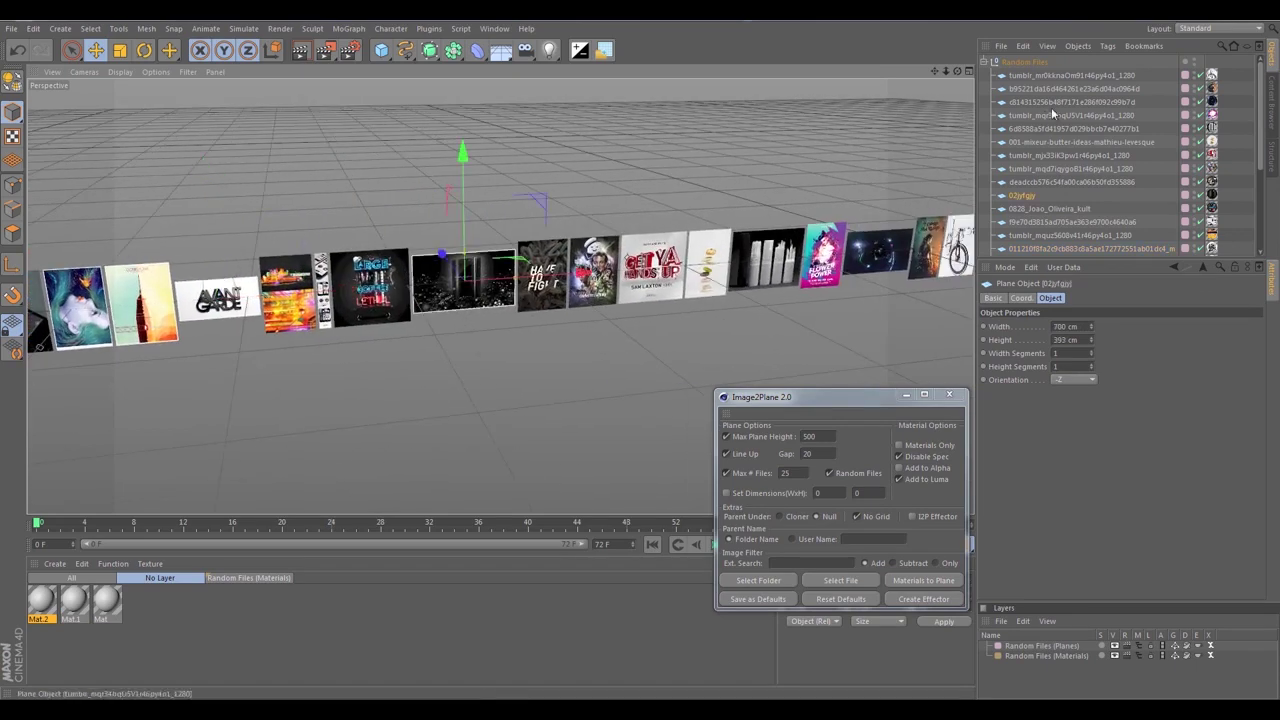
Delete the Random Files null with its planes and all materials in the scene
click(1020, 63)
key(Delete)
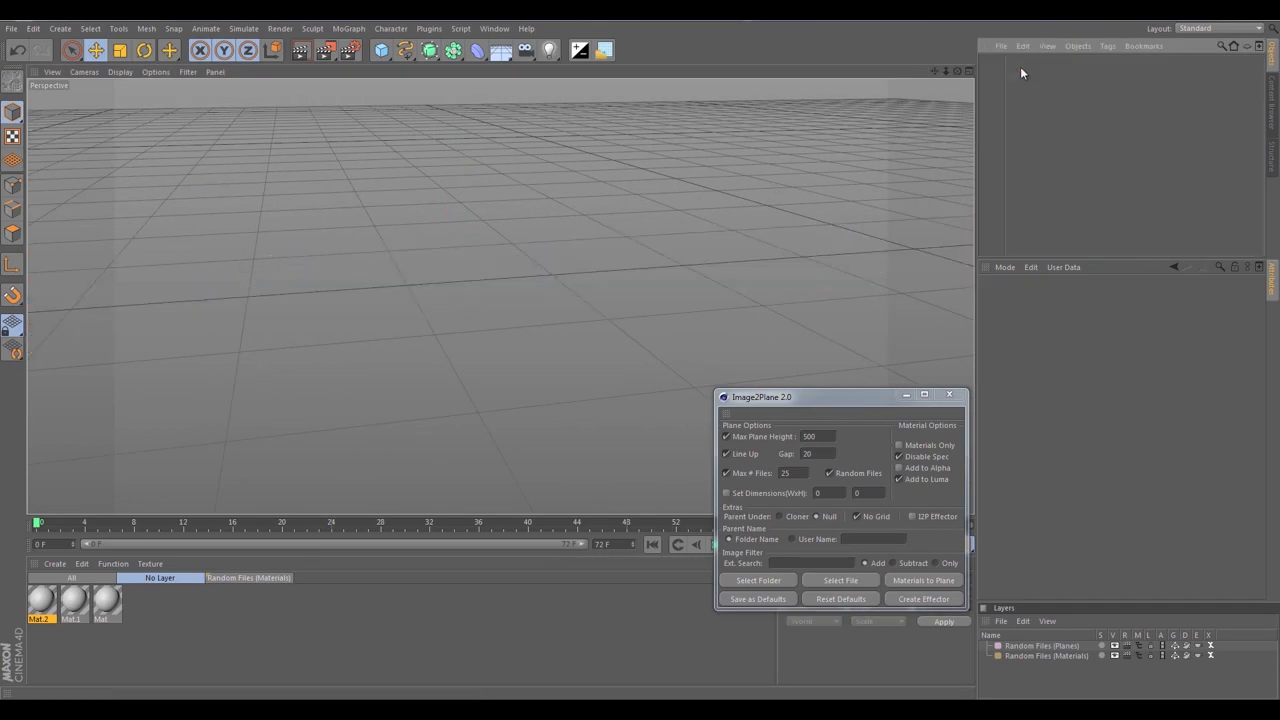
click(84, 580)
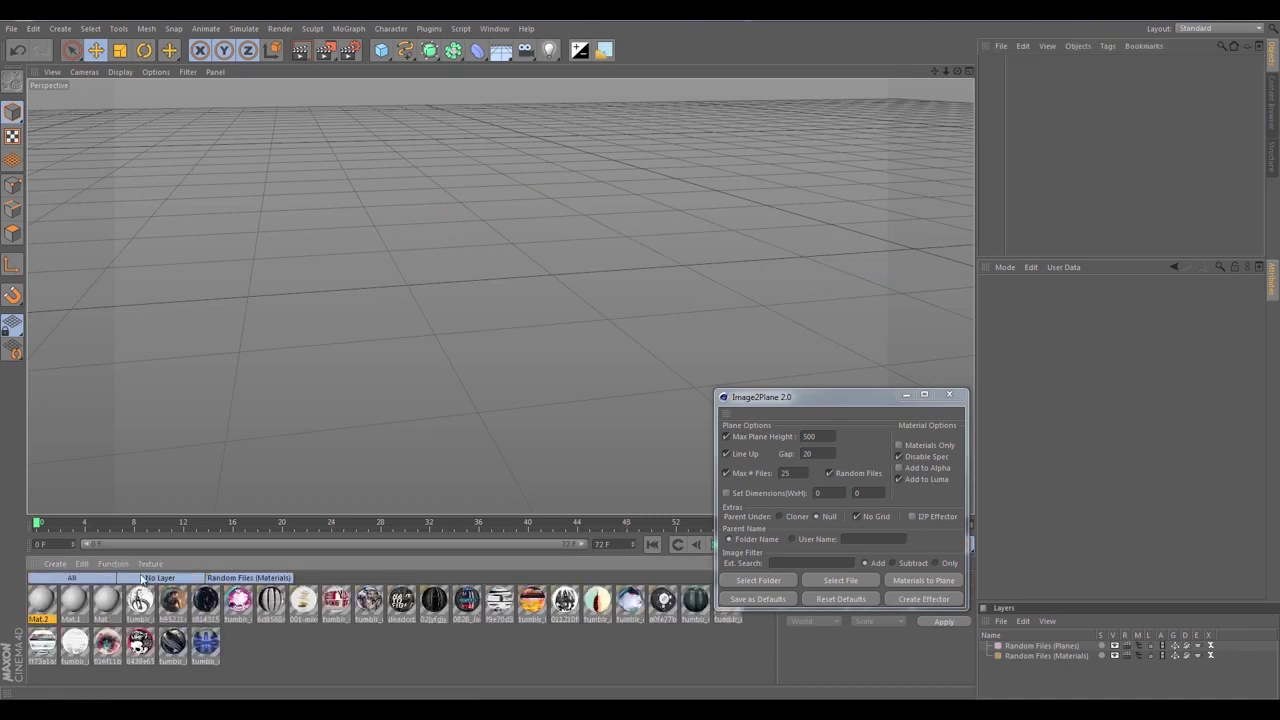
click(296, 629)
key(ctrl+a)
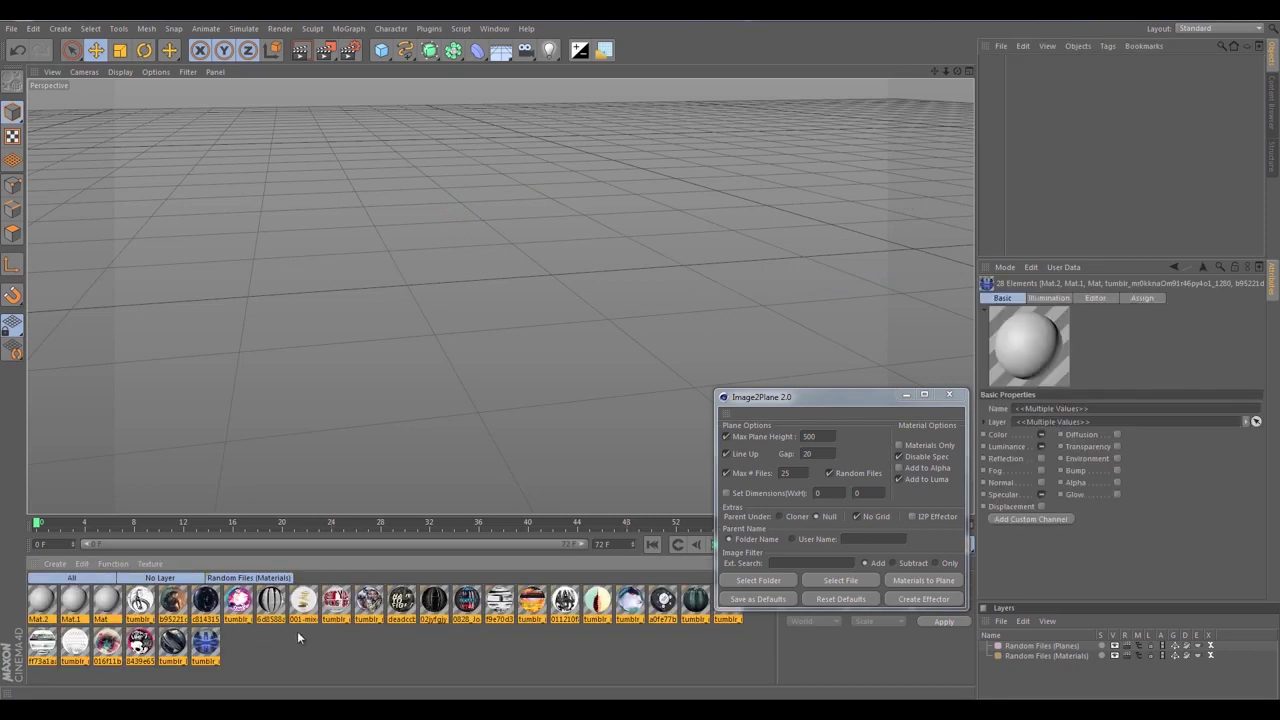
key(Delete)
Delete both Random Files layers
click(1012, 649)
key(ctrl+a)
key(Delete)
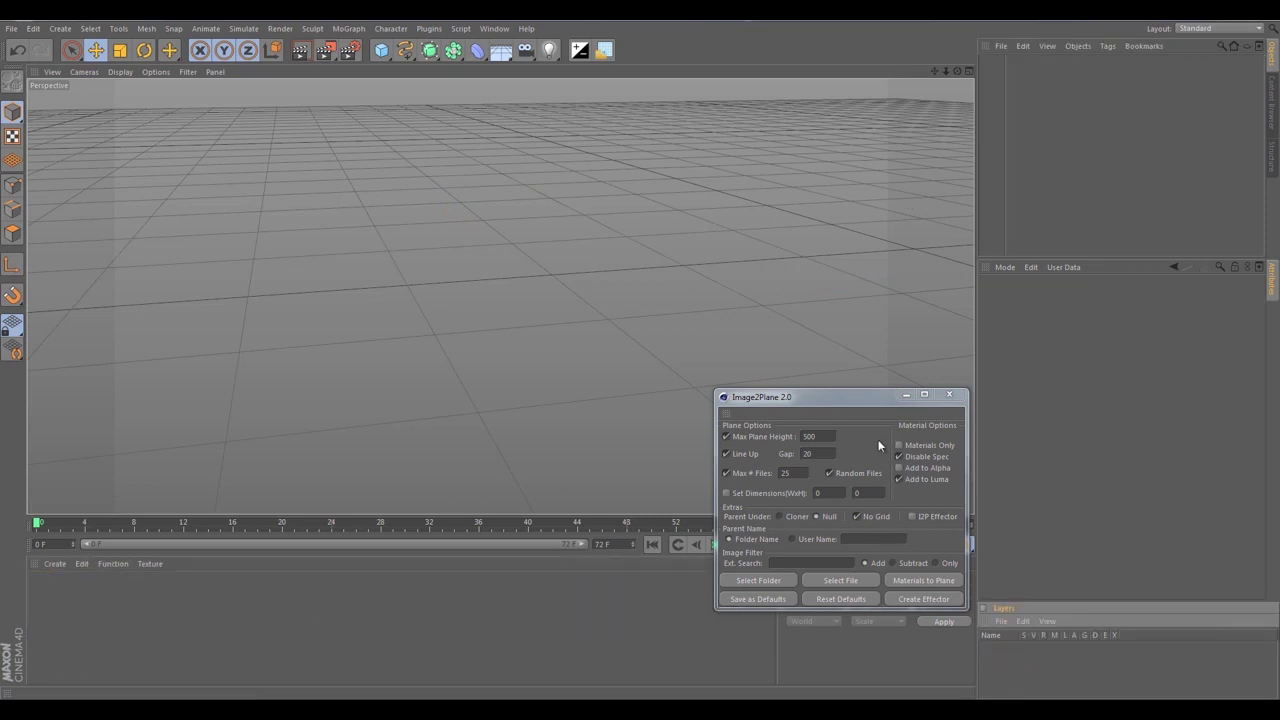
Enable the I2P Effector, parent the planes under a Cloner and turn off Line Up in the Image2Plane options
click(912, 516)
click(794, 518)
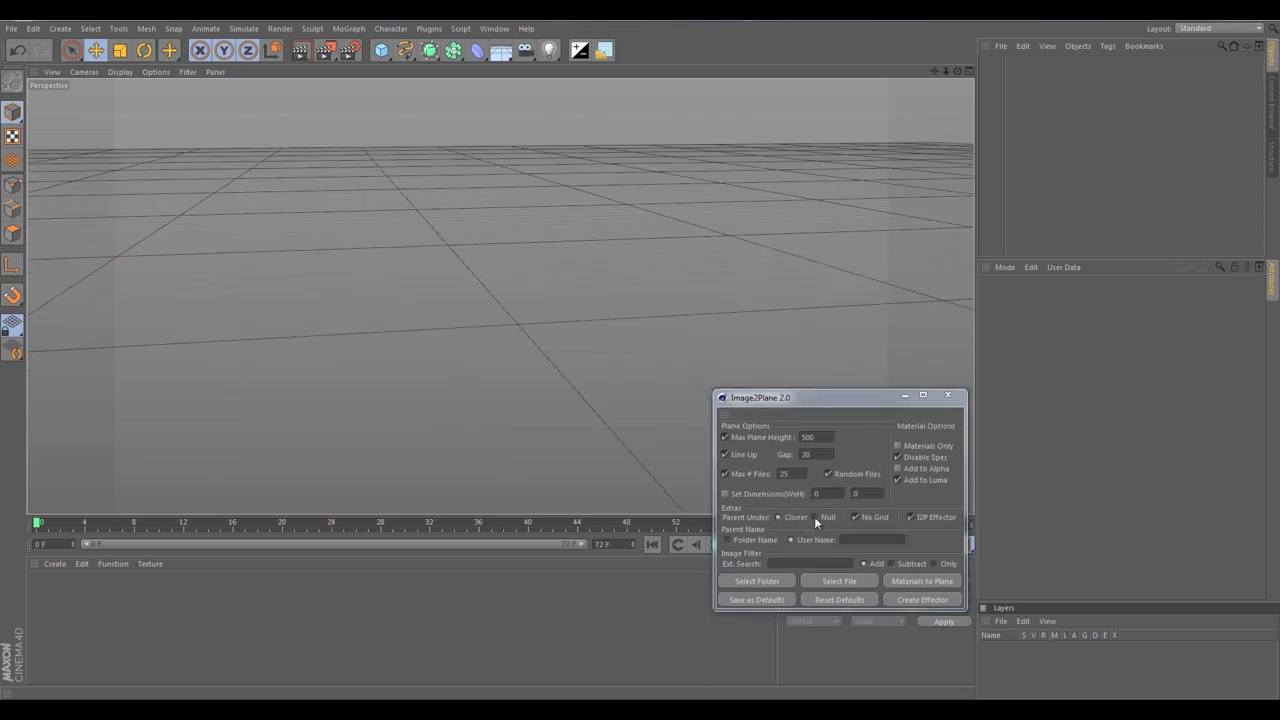
click(726, 455)
key(Tab)
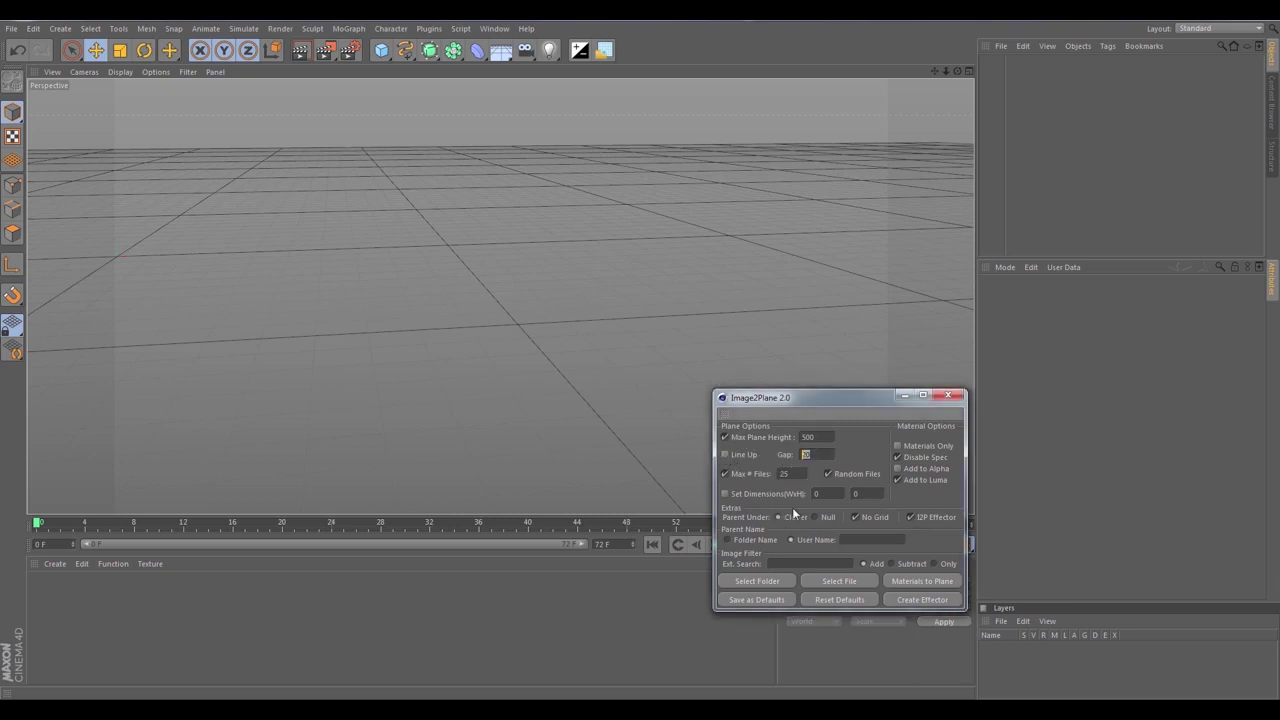
Set Max Plane Height to 600, Gap to 0 and Max # Files to 75, with a custom user name for the parent
double_click(820, 437)
text(6)
drag(800, 473, 755, 474)
text(75)
Import the Random Files folder from the desktop as image planes under a cloner
click(769, 583)
click(606, 423)
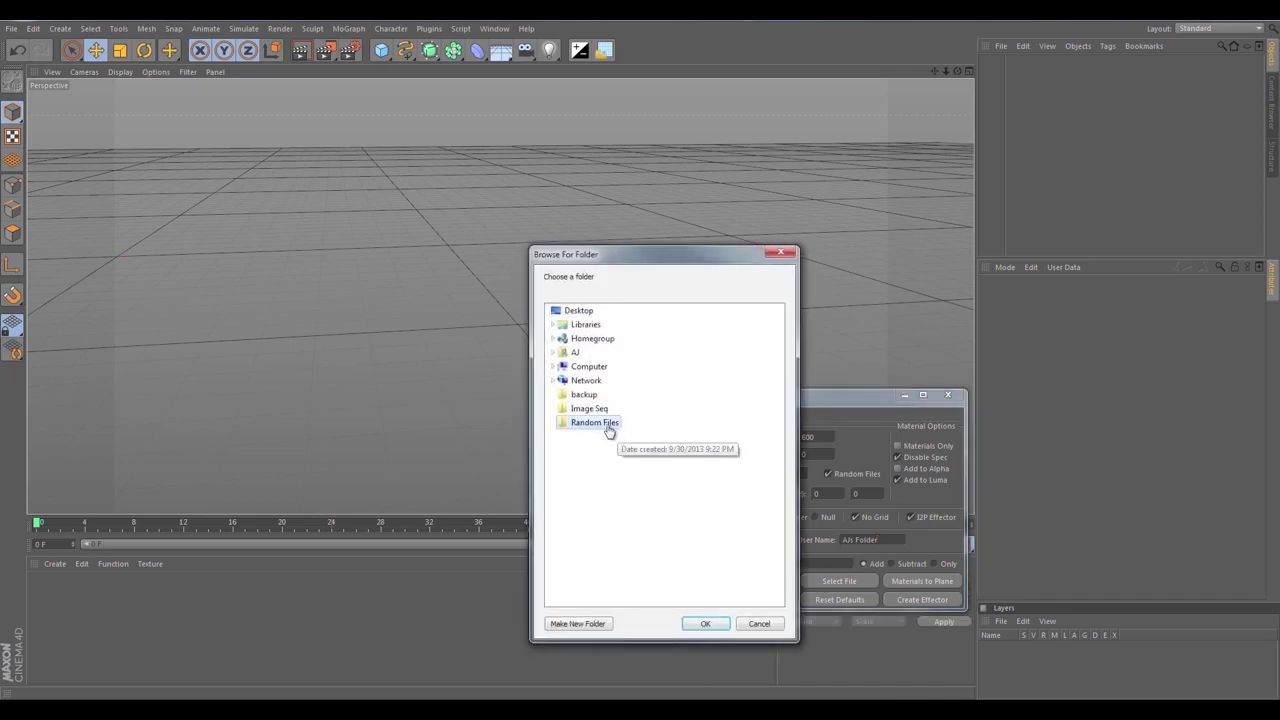
click(710, 620)
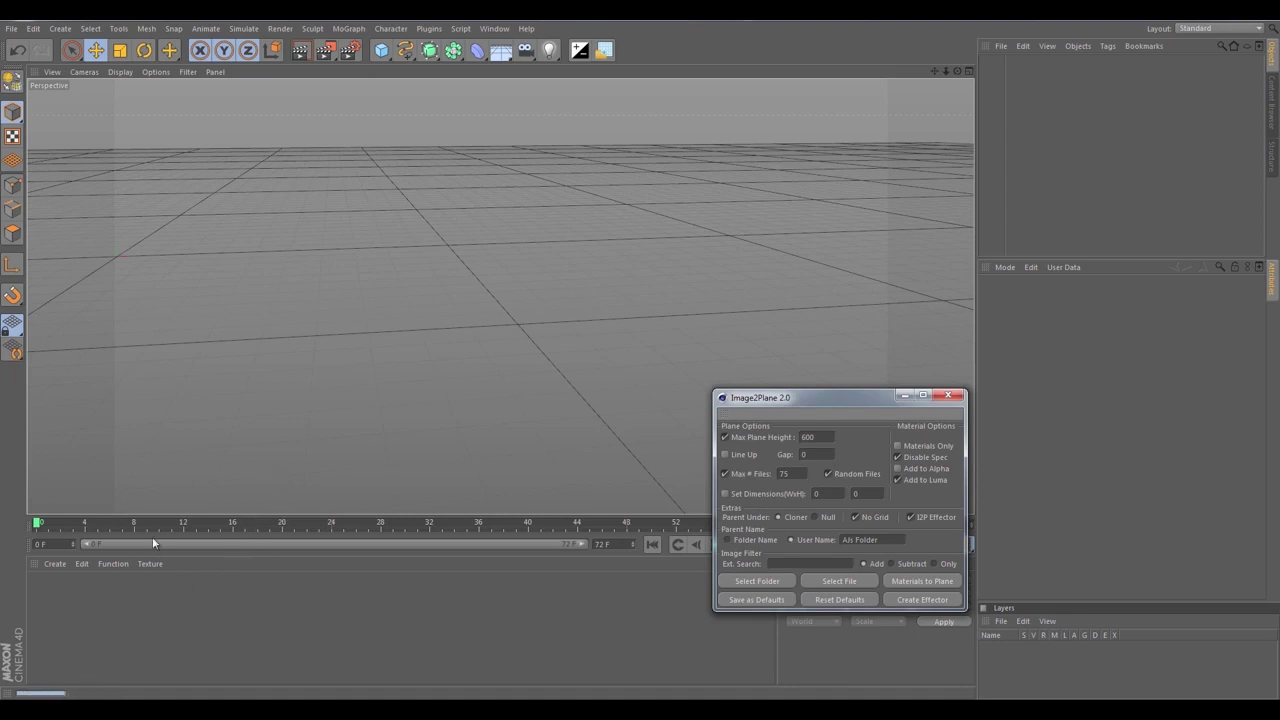
alt+middle_drag(163, 269, 397, 318)
alt+right_drag(310, 303, 764, 271)
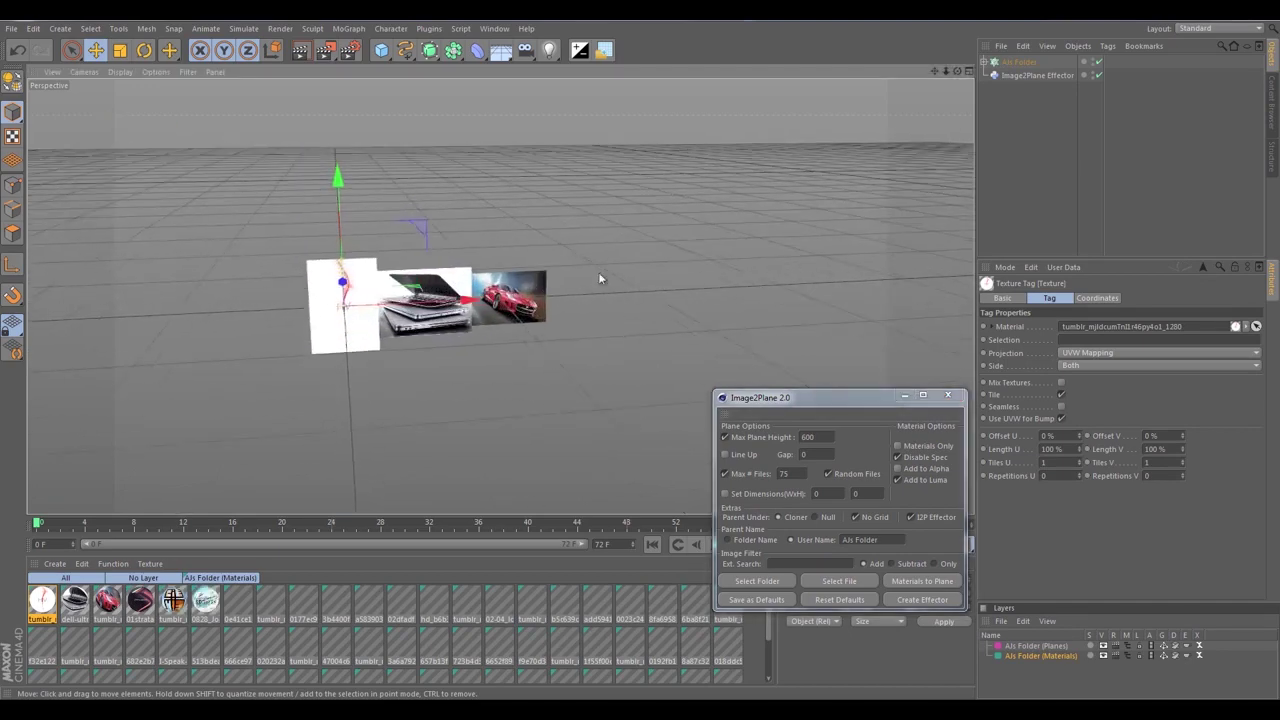
scroll(469, 303, up, 3)
alt+drag(469, 303, 530, 305)
alt+middle_drag(530, 305, 445, 306)
scroll(396, 307, down, 1)
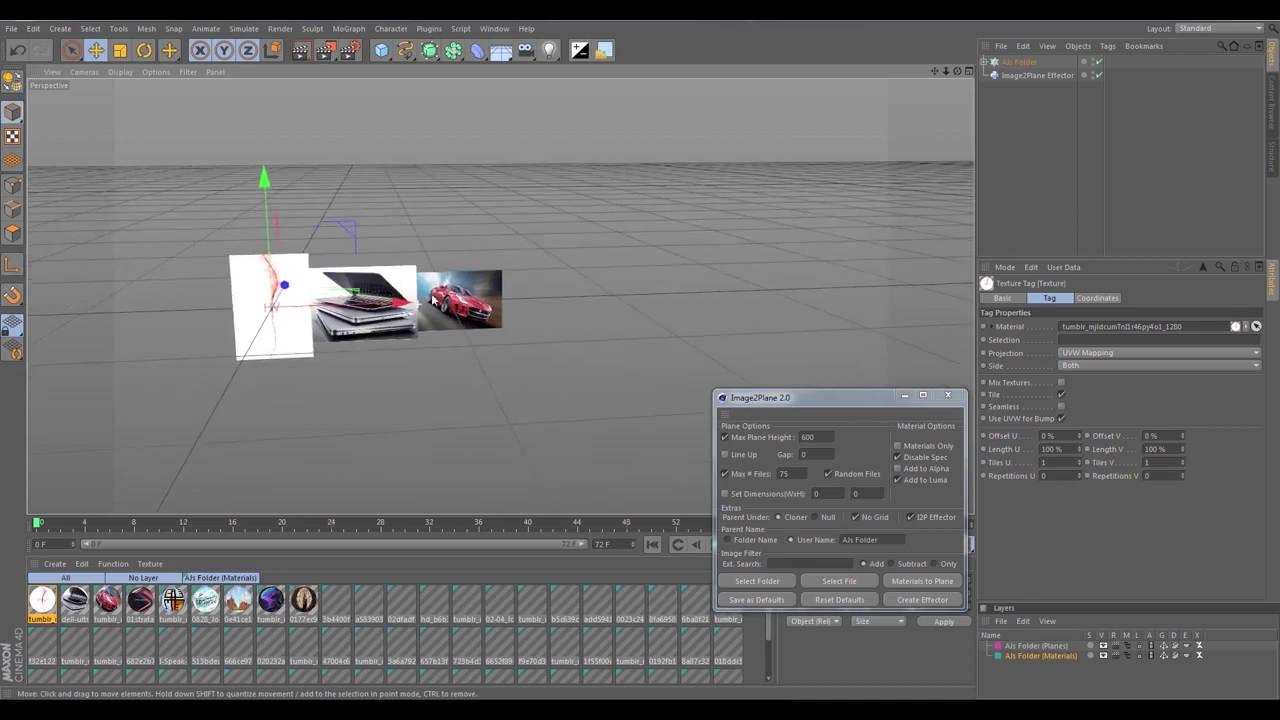
Raise the cloner's count to 100
click(1026, 63)
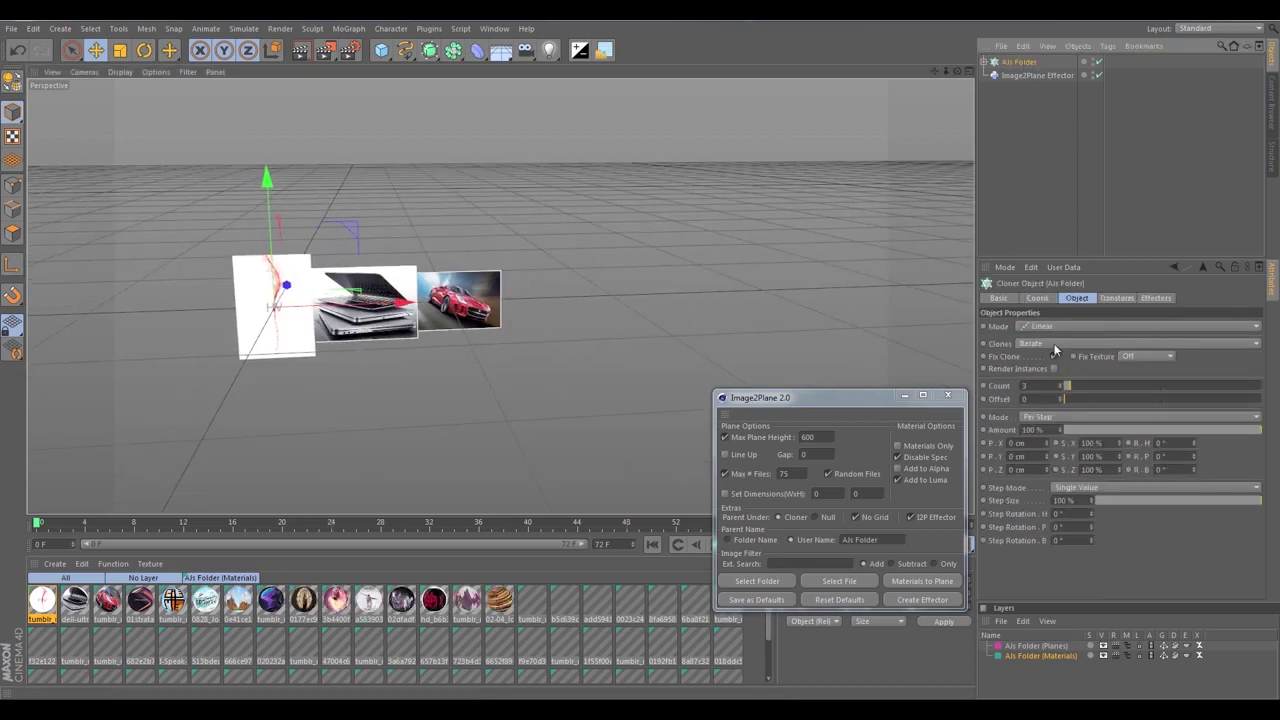
alt+middle_drag(518, 303, 470, 313)
drag(1068, 386, 1122, 385)
alt+right_drag(770, 282, 700, 282)
alt+drag(728, 280, 805, 284)
alt+middle_drag(834, 327, 655, 327)
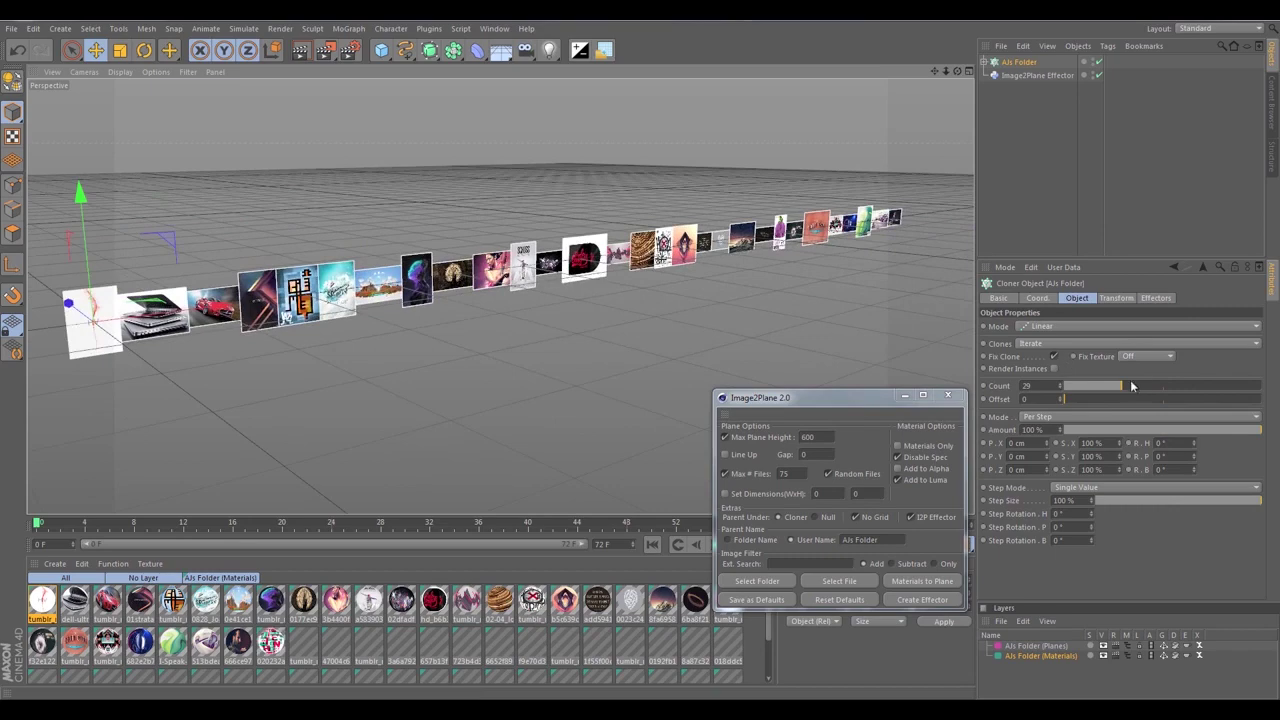
drag(1132, 386, 1177, 391)
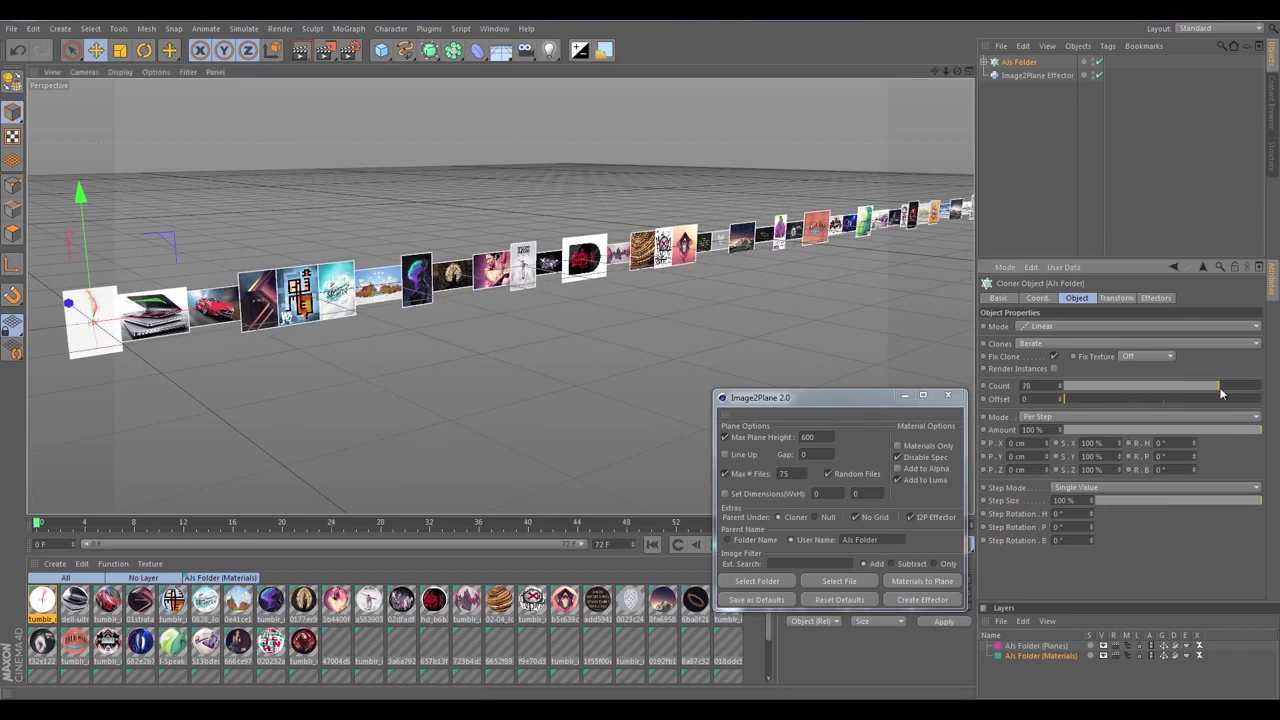
alt+middle_drag(745, 289, 421, 314)
alt+middle_drag(664, 253, 264, 309)
drag(1210, 387, 1274, 388)
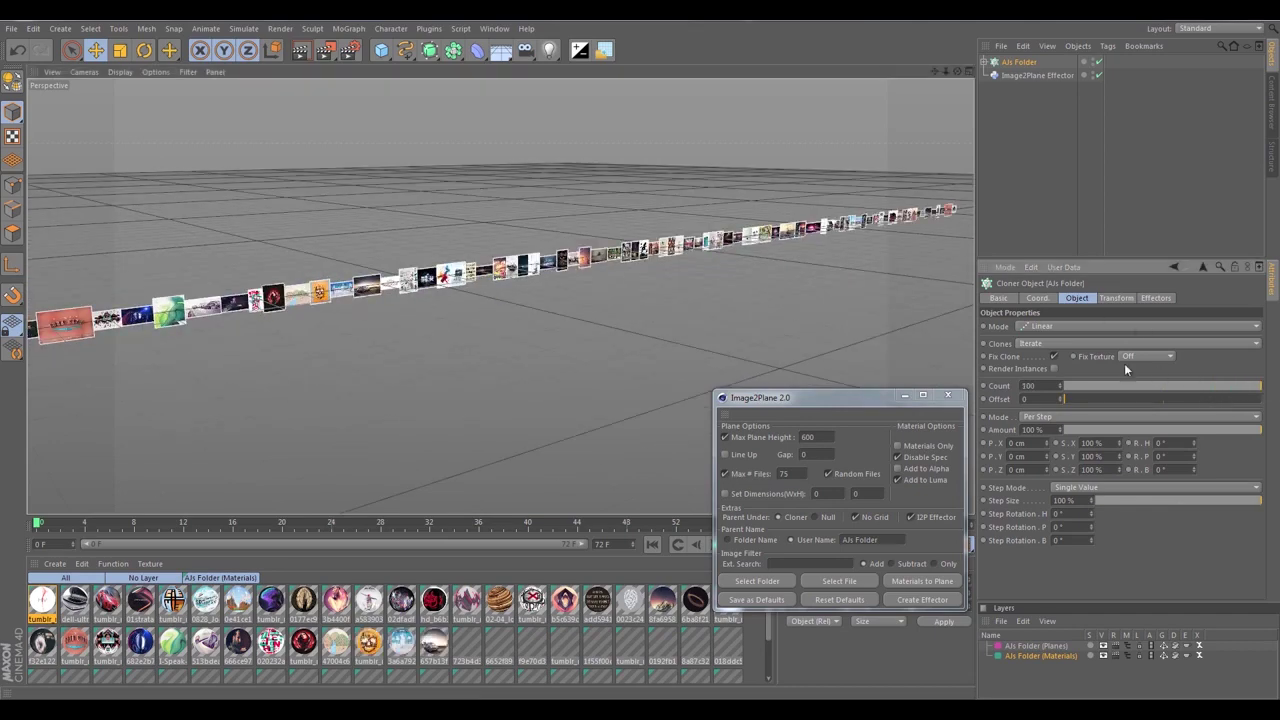
Set the cloner's per-step X position to 310 cm to spread the image planes apart
alt+middle_drag(296, 310, 657, 270)
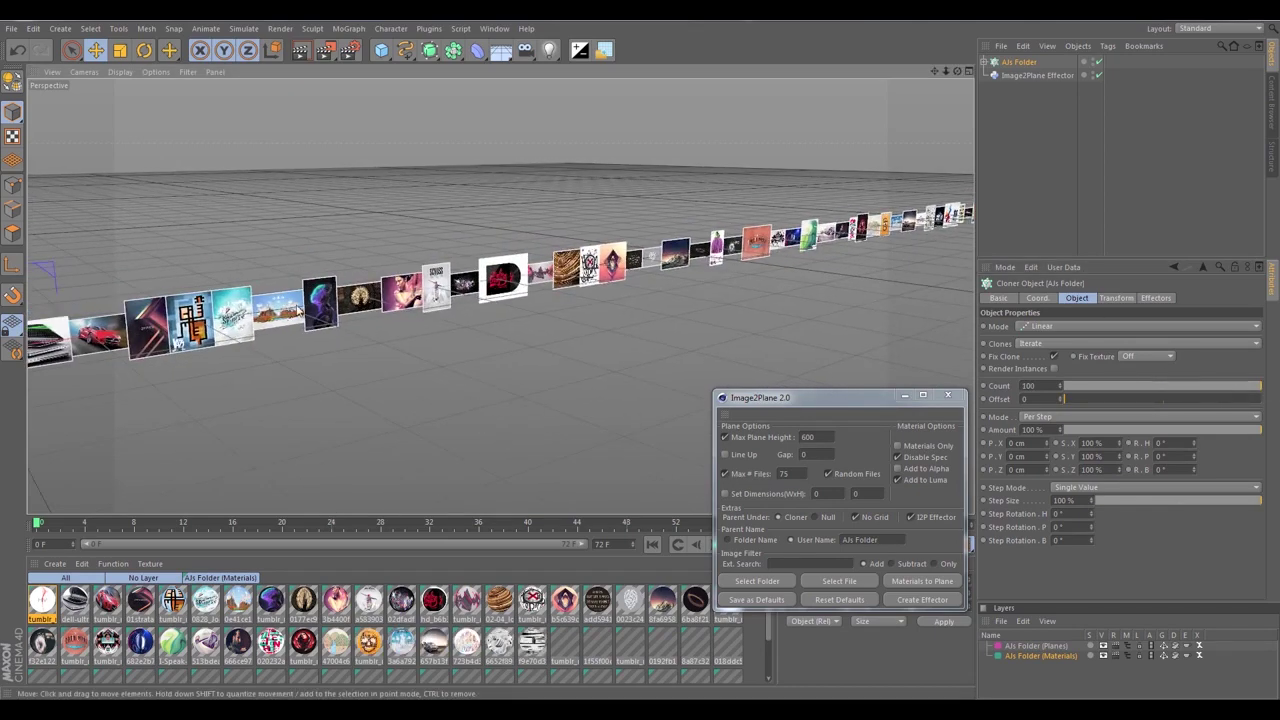
alt+middle_drag(743, 270, 616, 275)
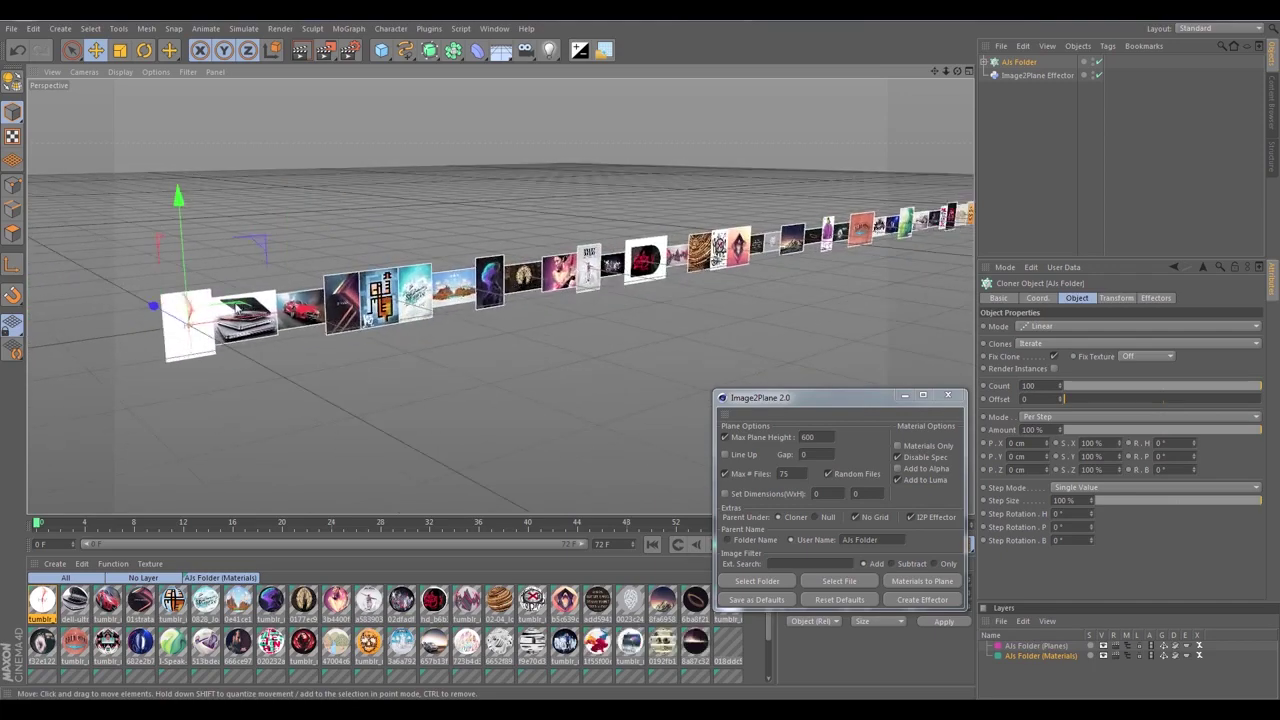
alt+middle_drag(236, 308, 328, 306)
alt+right_drag(312, 308, 455, 305)
alt+drag(365, 298, 485, 283)
alt+right_drag(485, 283, 390, 287)
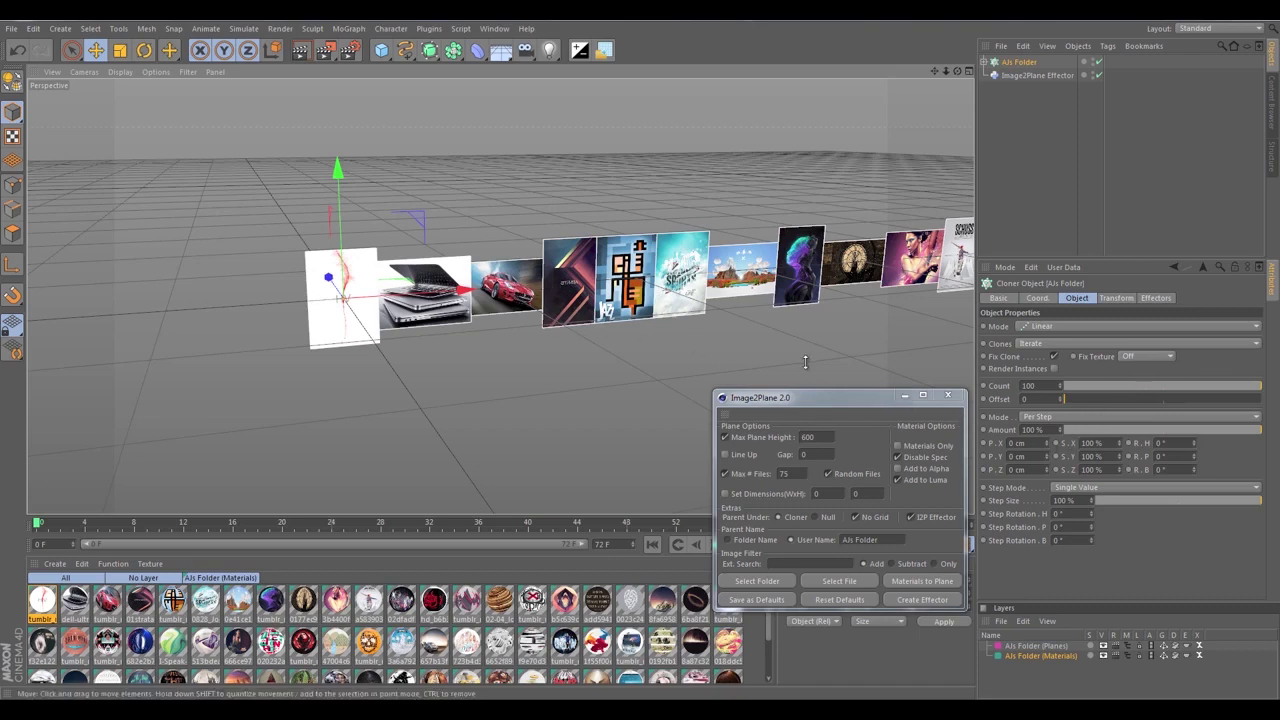
click(1081, 298)
drag(1045, 443, 1048, 419)
alt+middle_drag(640, 300, 345, 300)
scroll(696, 261, down, 5)
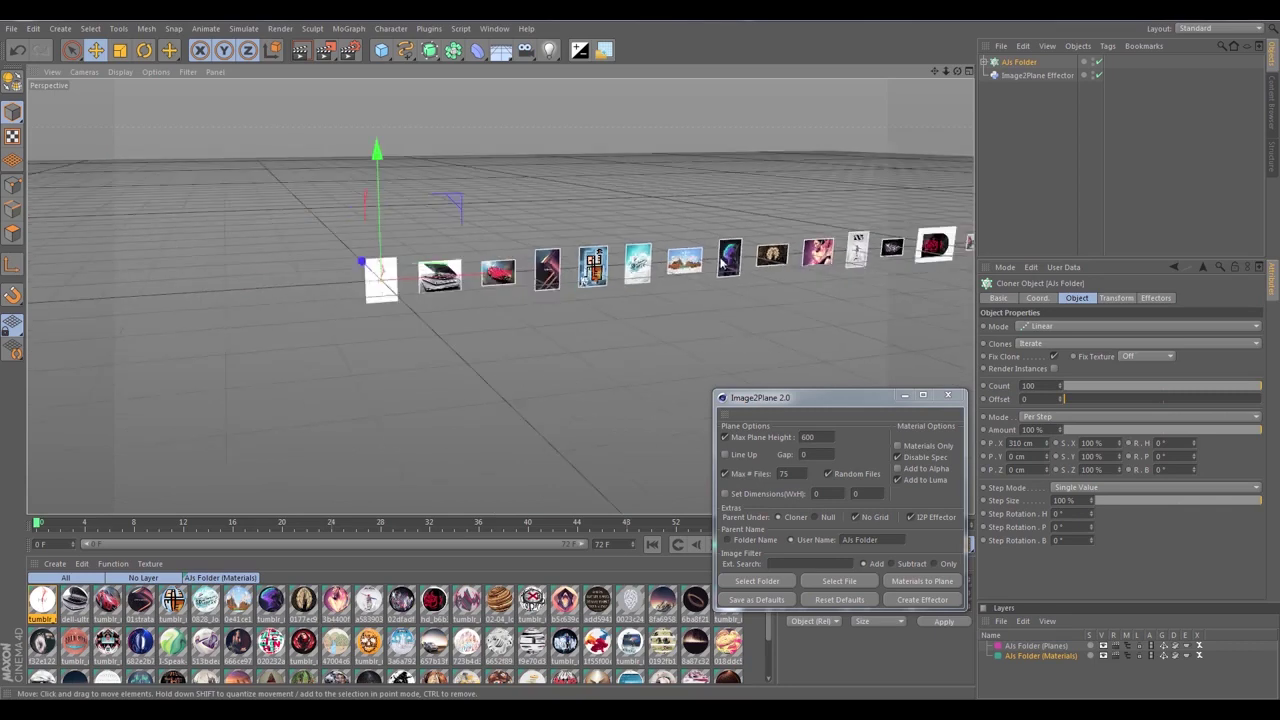
Set the cloner's per-step X position to 10 cm as a small gap between the image planes
alt+drag(696, 261, 626, 256)
alt+middle_drag(676, 258, 524, 240)
alt+drag(524, 240, 601, 241)
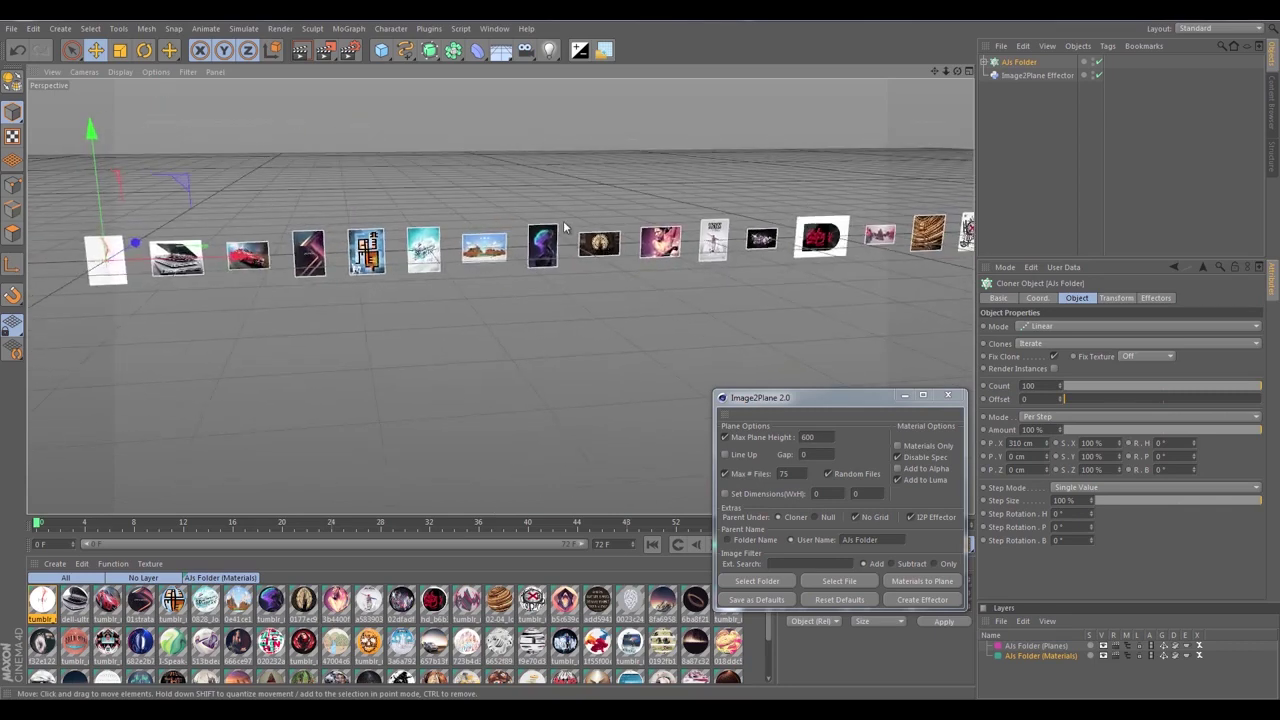
click(790, 455)
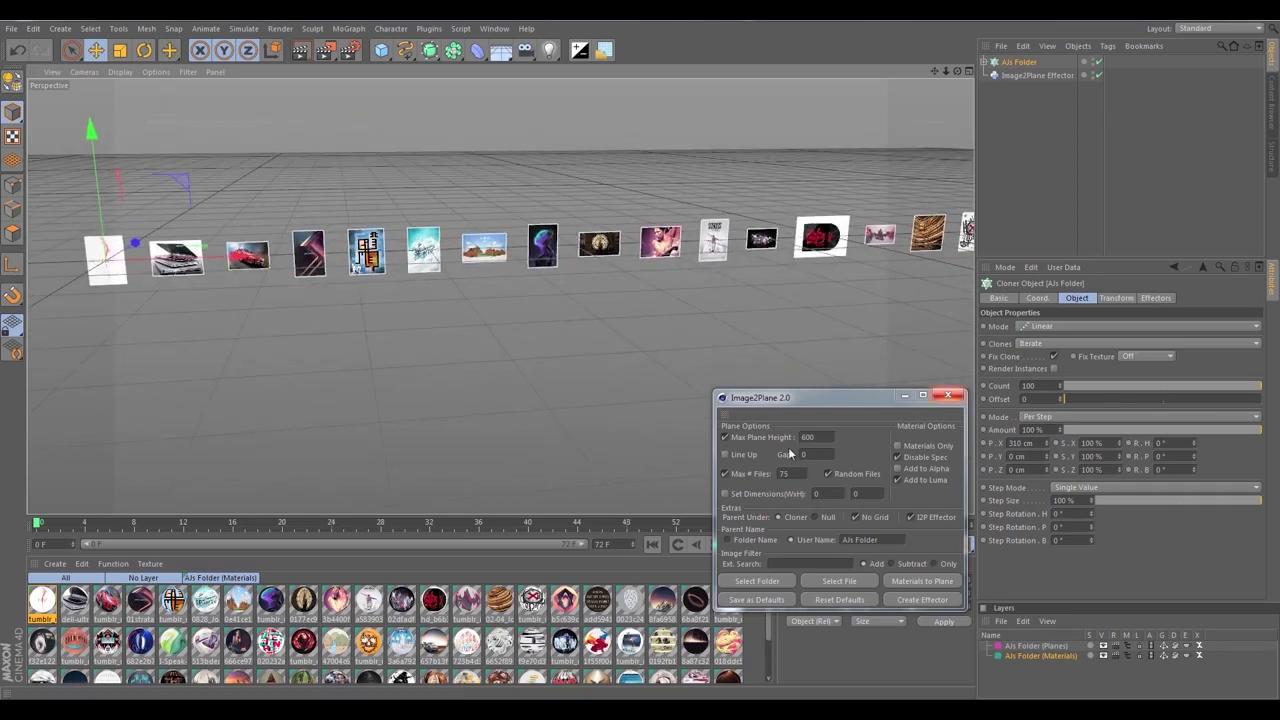
drag(805, 455, 786, 455)
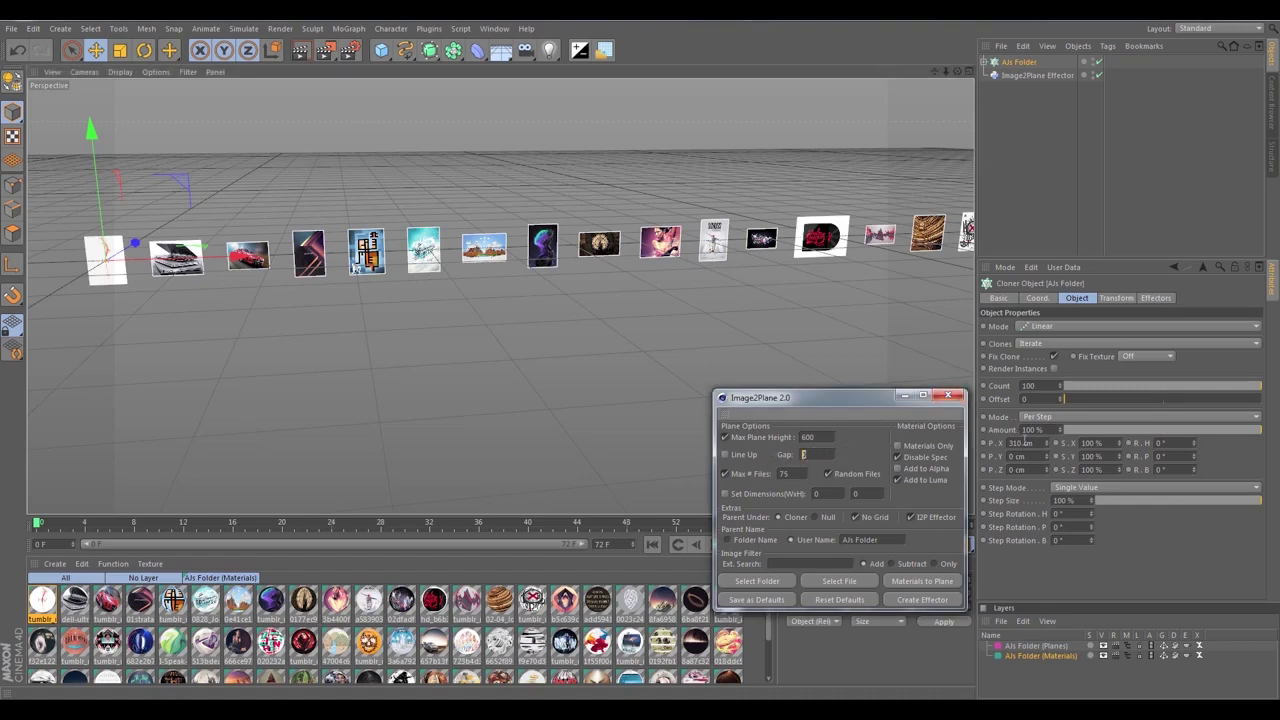
drag(1046, 448, 1048, 471)
alt+middle_drag(470, 264, 772, 266)
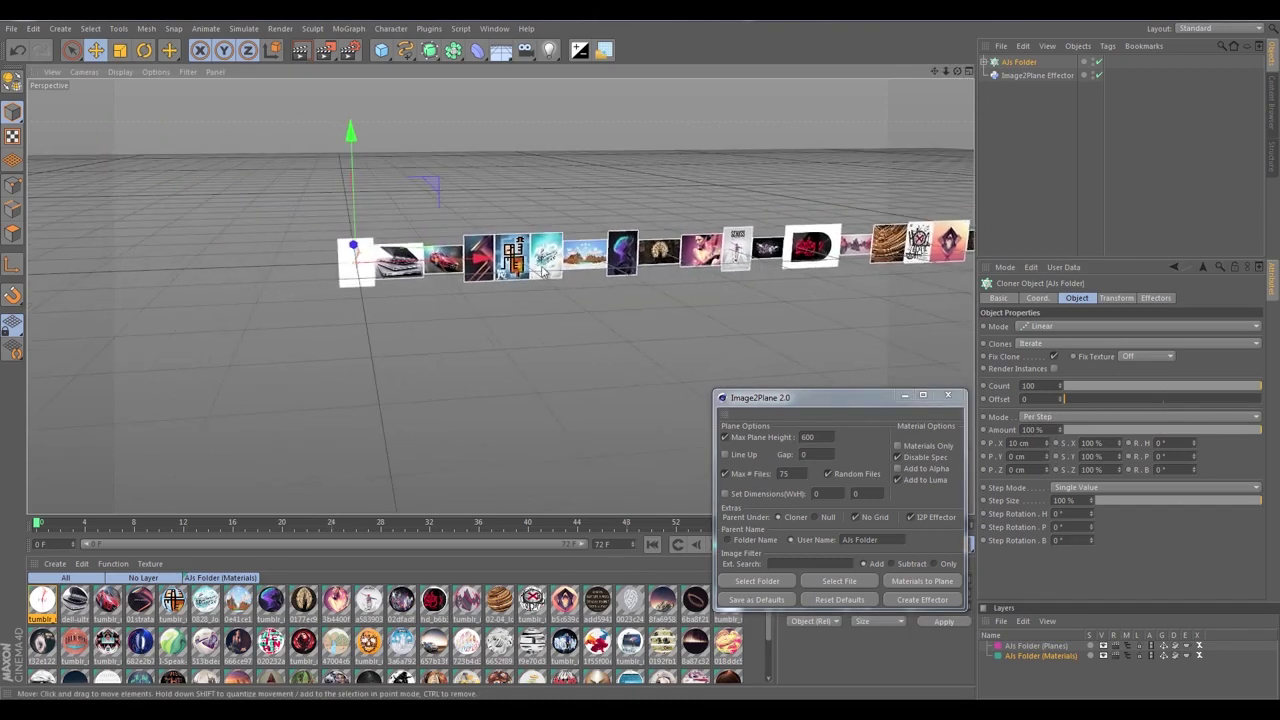
alt+middle_drag(519, 273, 497, 275)
scroll(497, 275, up, 3)
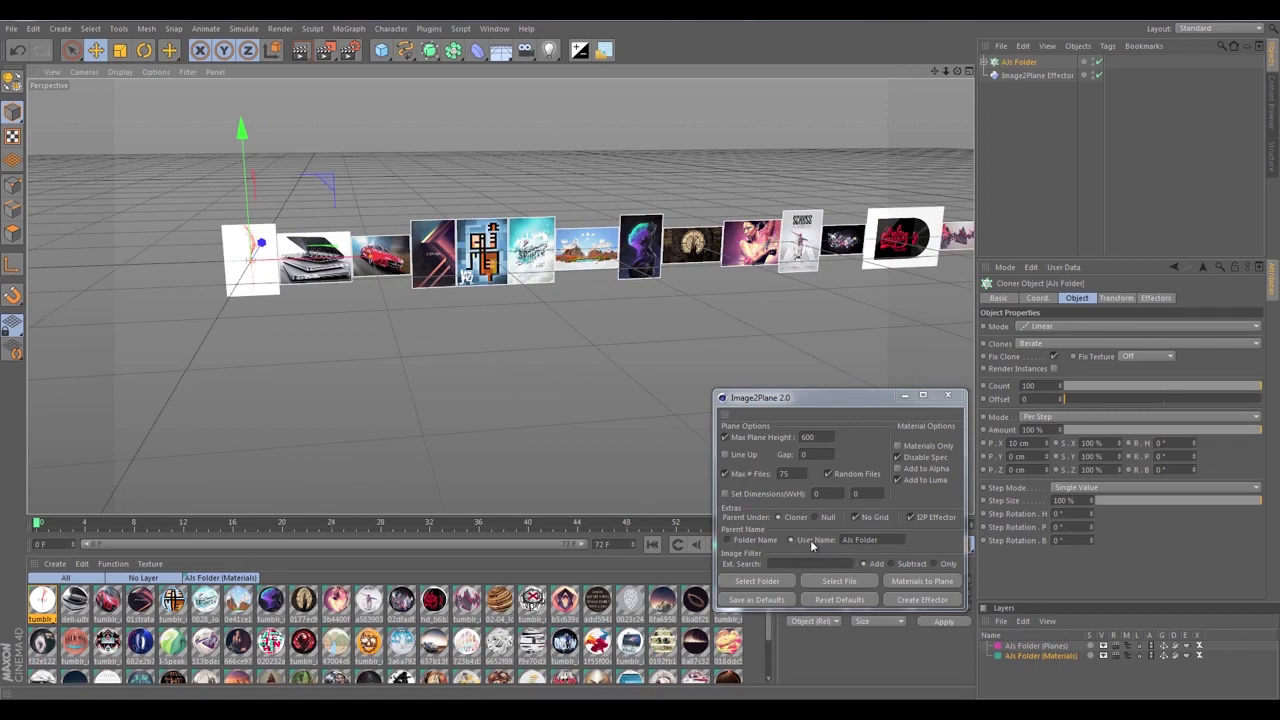
Check the materials and planes layers created by the new import
click(1036, 655)
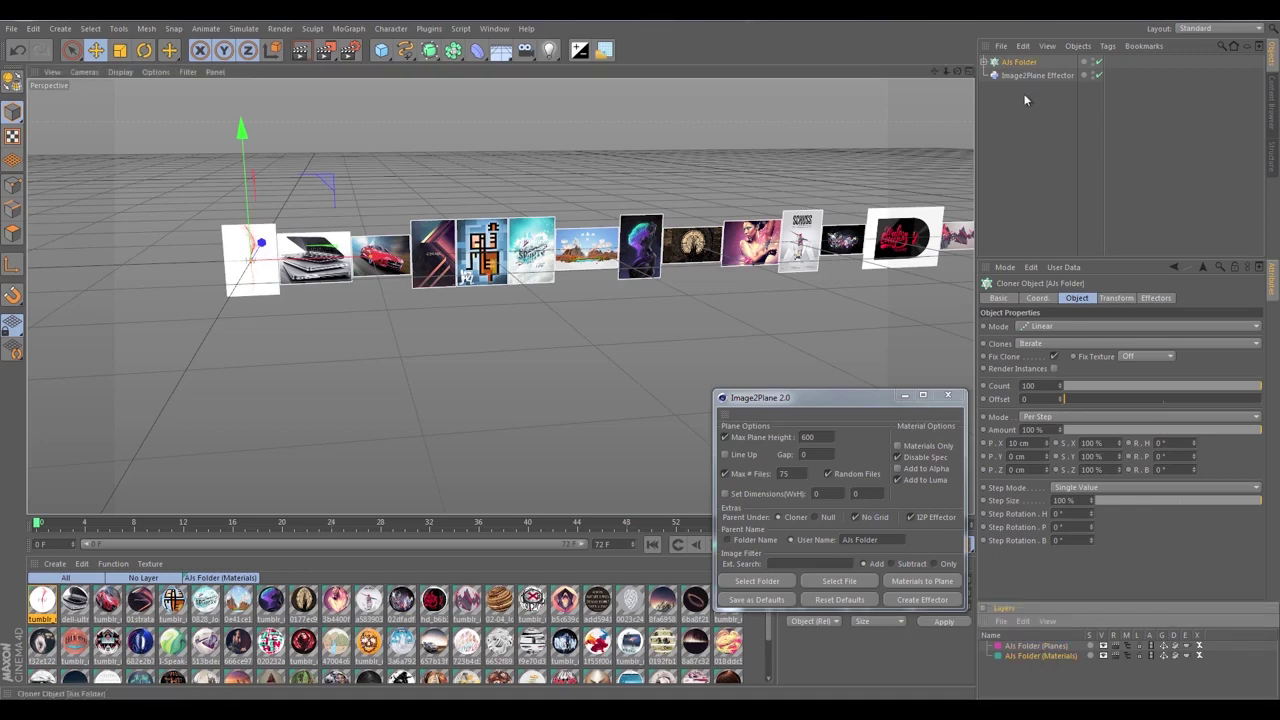
click(1028, 649)
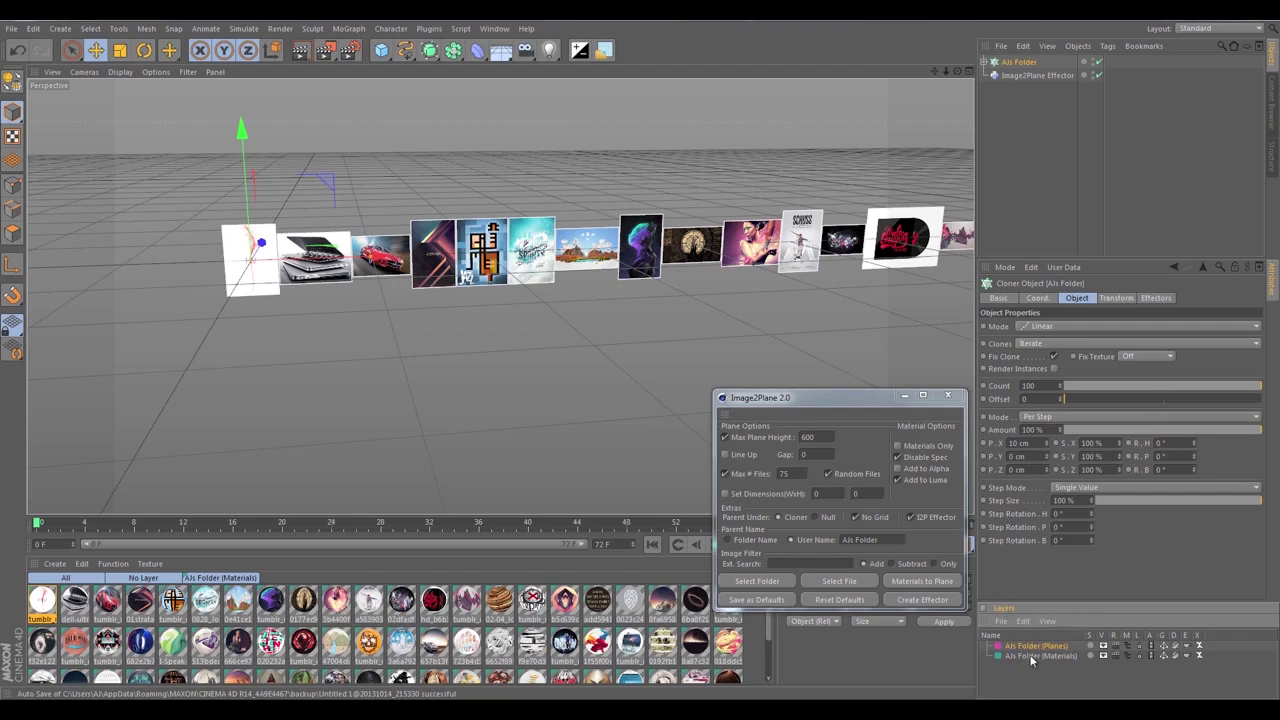
Move the Image2Plane dialog aside and change the cloner's mode to Grid Array
drag(604, 397, 392, 357)
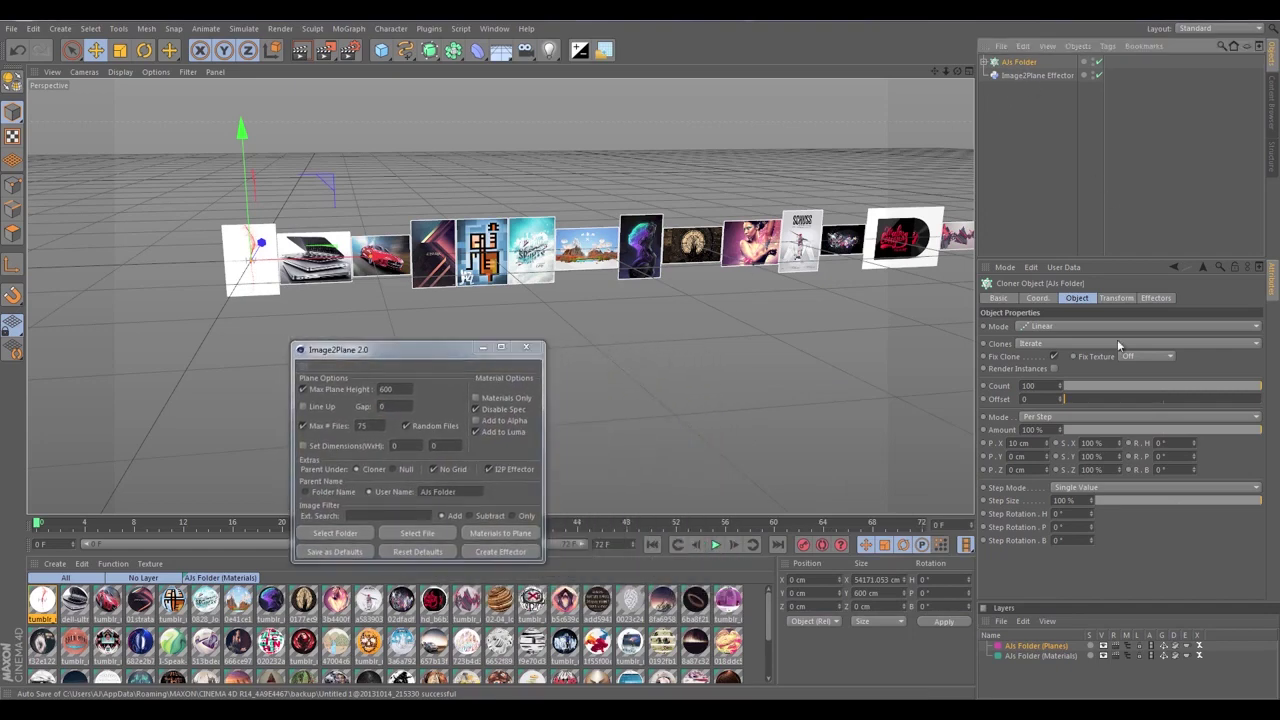
click(1062, 330)
click(1052, 380)
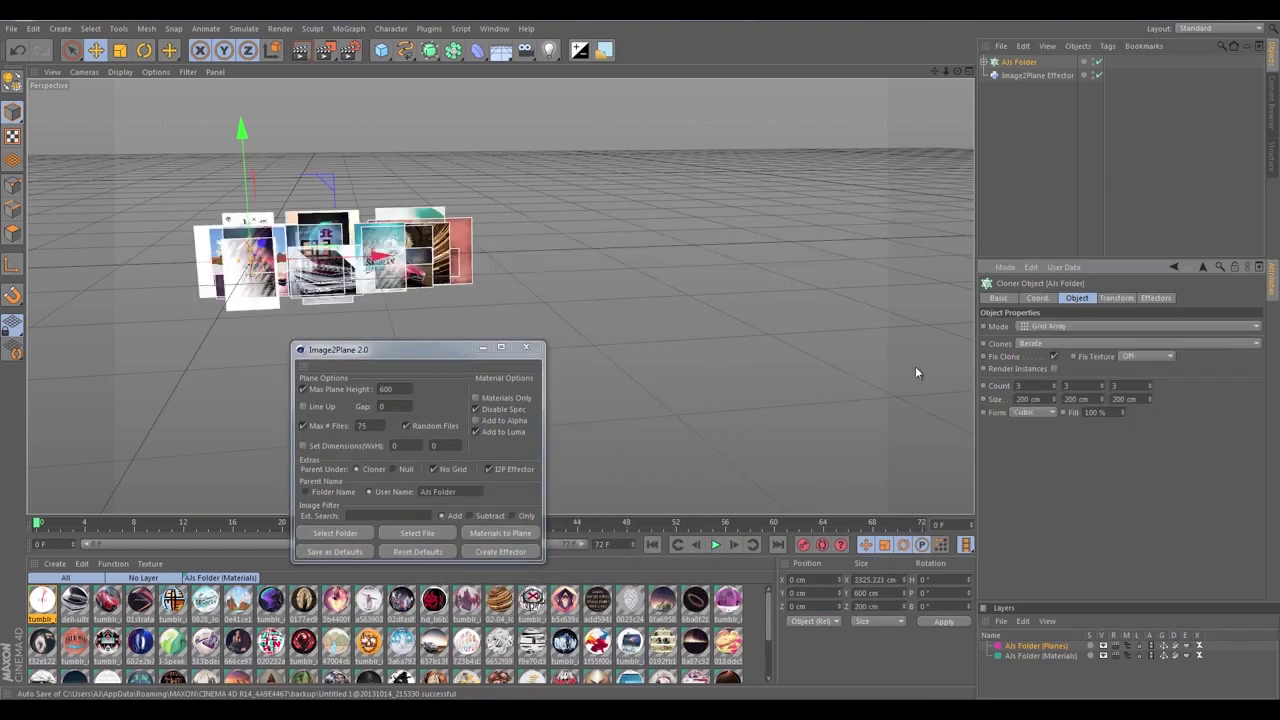
Enlarge the cloner's grid size to 4412 cm by 1330 cm by 2700 cm
alt+middle_drag(503, 300, 655, 243)
alt+right_drag(655, 243, 770, 243)
drag(1053, 399, 941, 391)
drag(1107, 405, 1120, 340)
drag(1150, 403, 1176, 180)
alt+drag(413, 164, 968, 126)
mouse_move(1052, 400)
mouse_down()
mouse_move(1064, 369)
mouse_move(1036, 62)
mouse_up()
drag(1052, 396, 745, 228)
alt+right_drag(745, 228, 660, 228)
alt+middle_drag(660, 228, 600, 255)
Raise the grid array's X count to 57
drag(1058, 388, 600, 200)
alt+middle_drag(600, 200, 760, 215)
alt+right_drag(760, 215, 661, 220)
scroll(527, 210, up, 4)
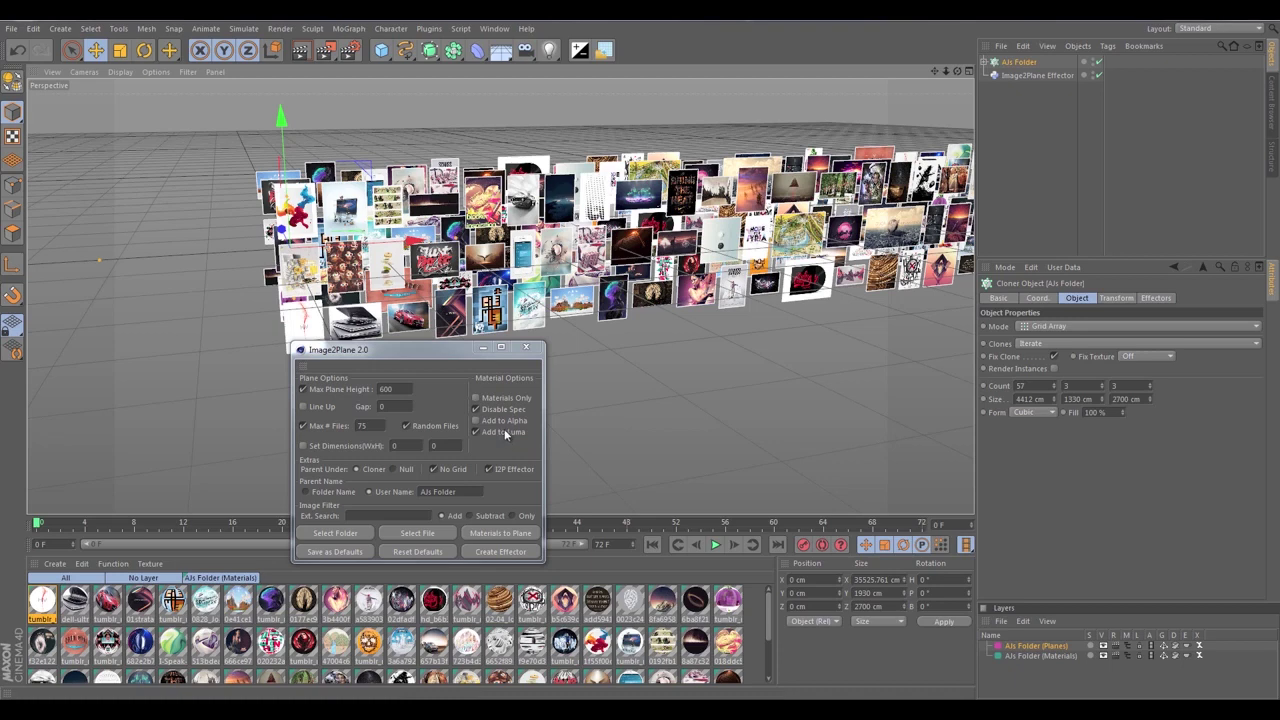
Move the Image2Plane dialog up over the far end of the image grid
drag(400, 358, 730, 290)
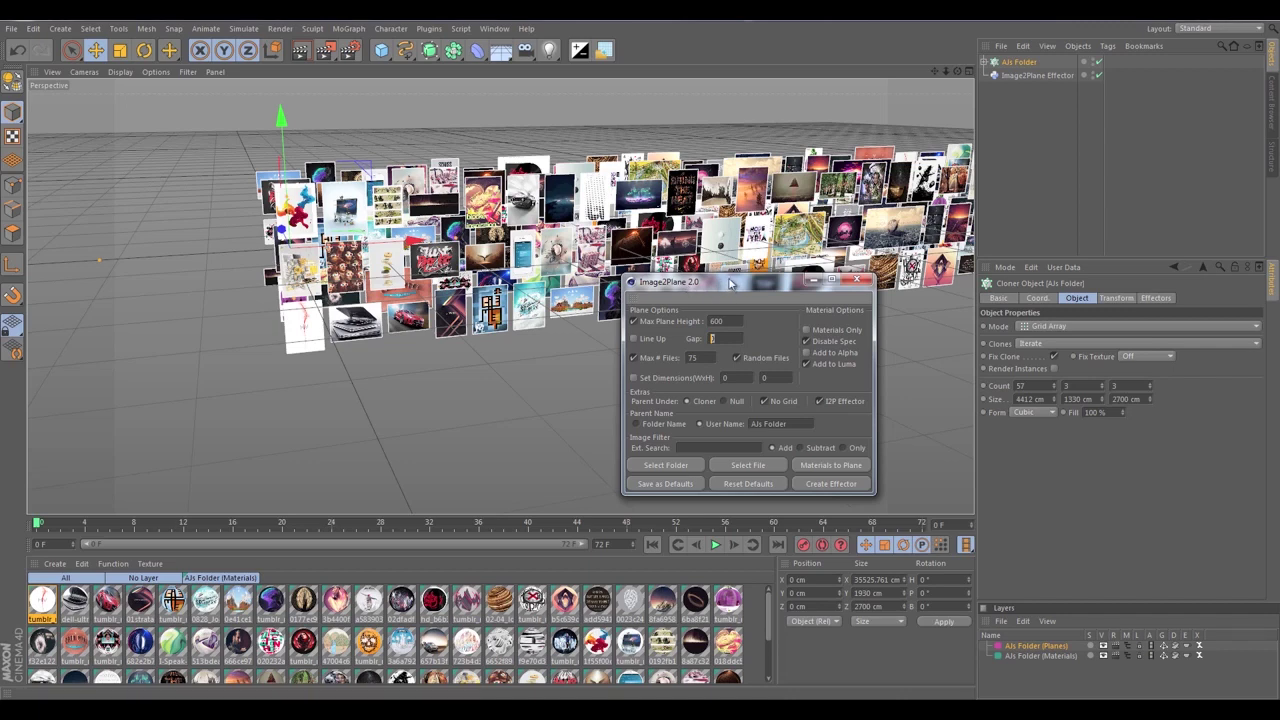
drag(731, 285, 729, 103)
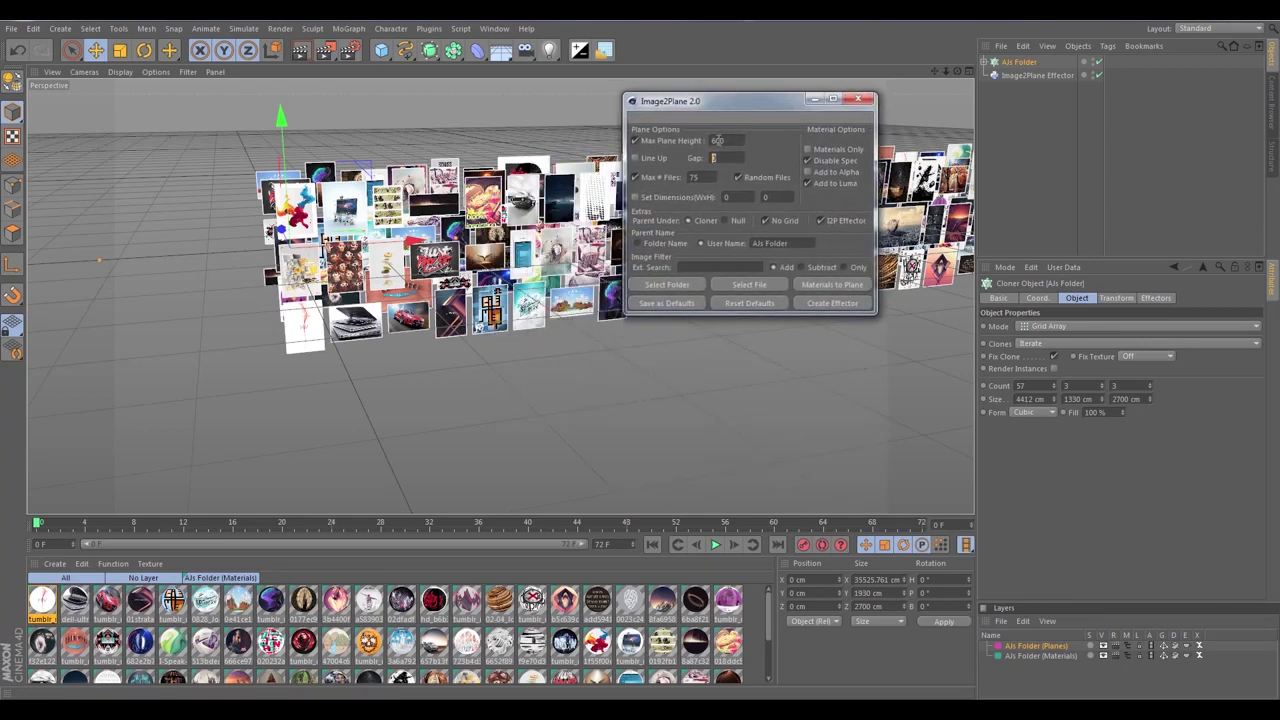